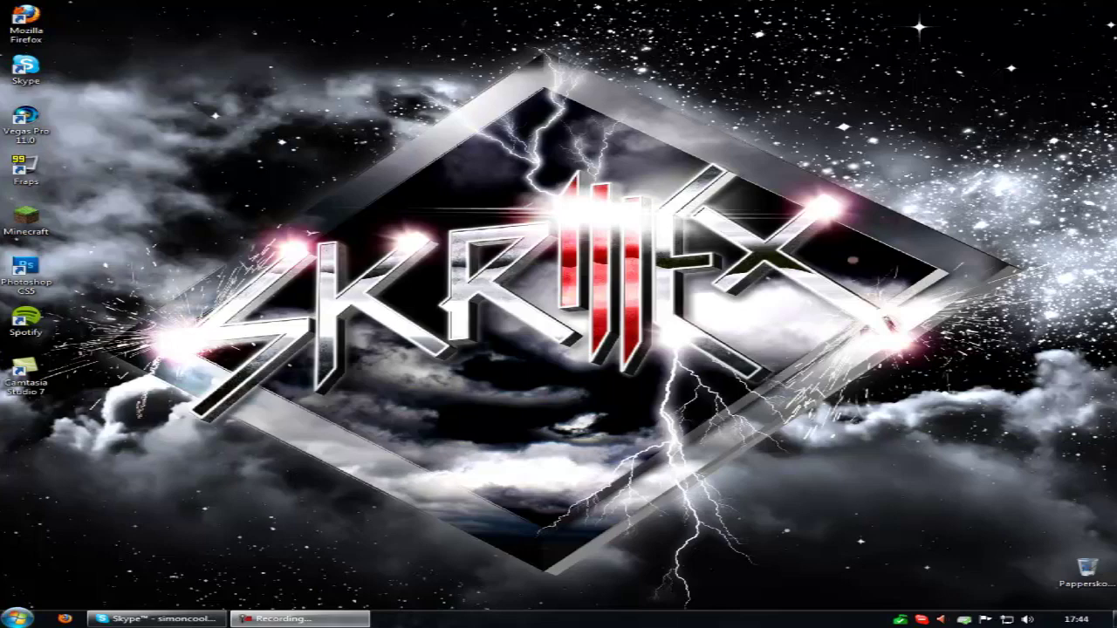
Step: Launch Firefox from the taskbar quick-launch so its Google start page appears
{"action": "left_click", "coordinate": [66, 619]}
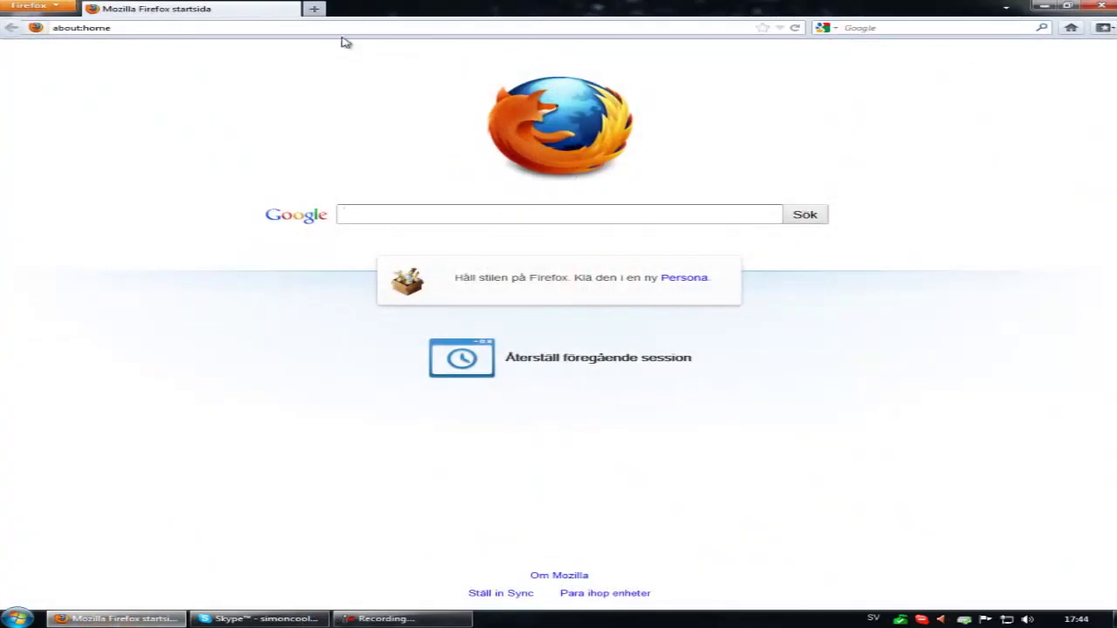
{"action": "type", "text": "www.minecraft.net"}
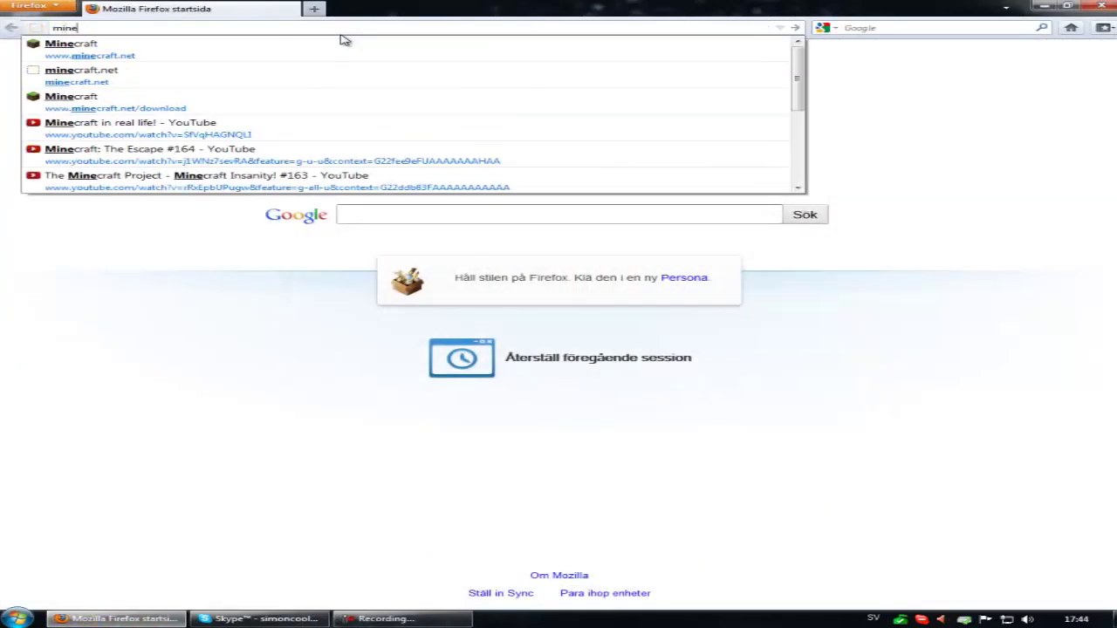
{"action": "left_click", "coordinate": [345, 40]}
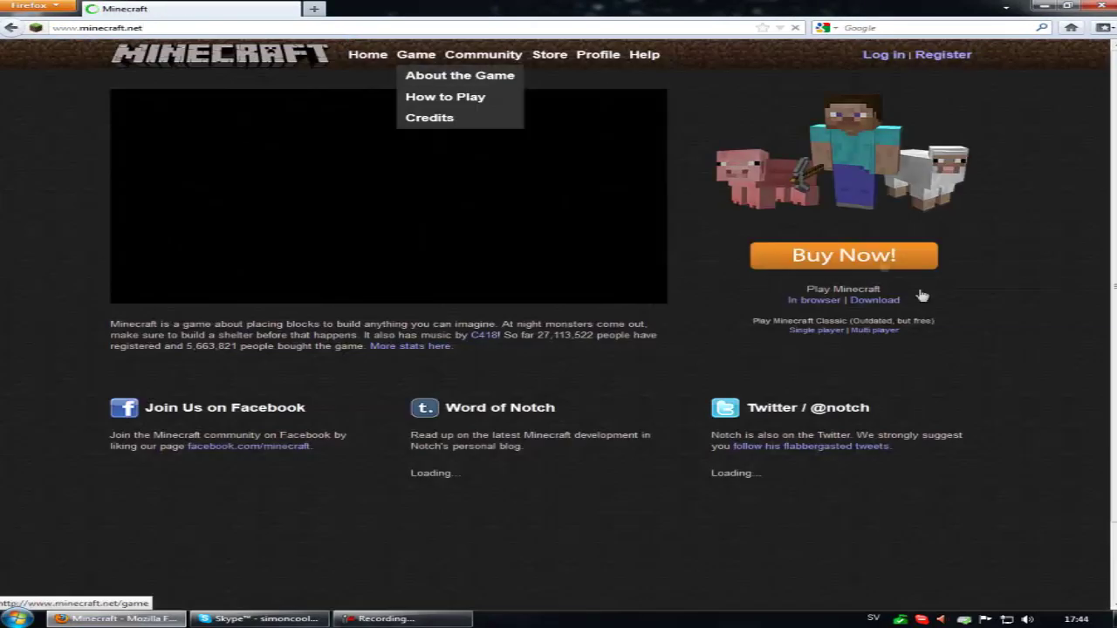
{"action": "left_click", "coordinate": [887, 304]}
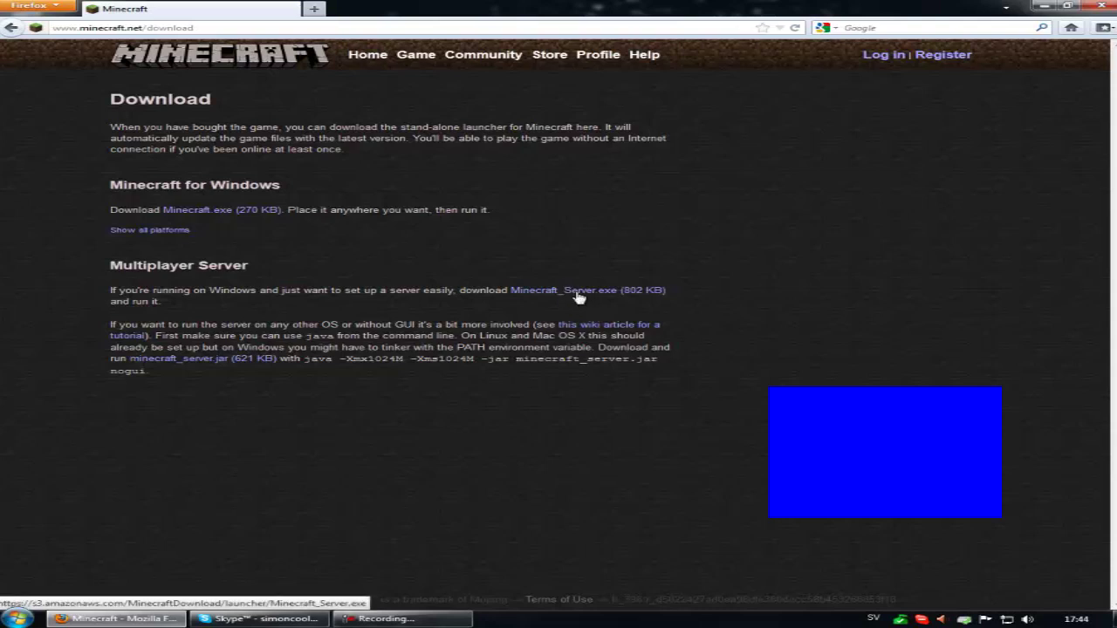
Step: Save Minecraft_Server.exe to the desktop (Skrivbord), then close the downloads list and Firefox
{"action": "left_click", "coordinate": [578, 298]}
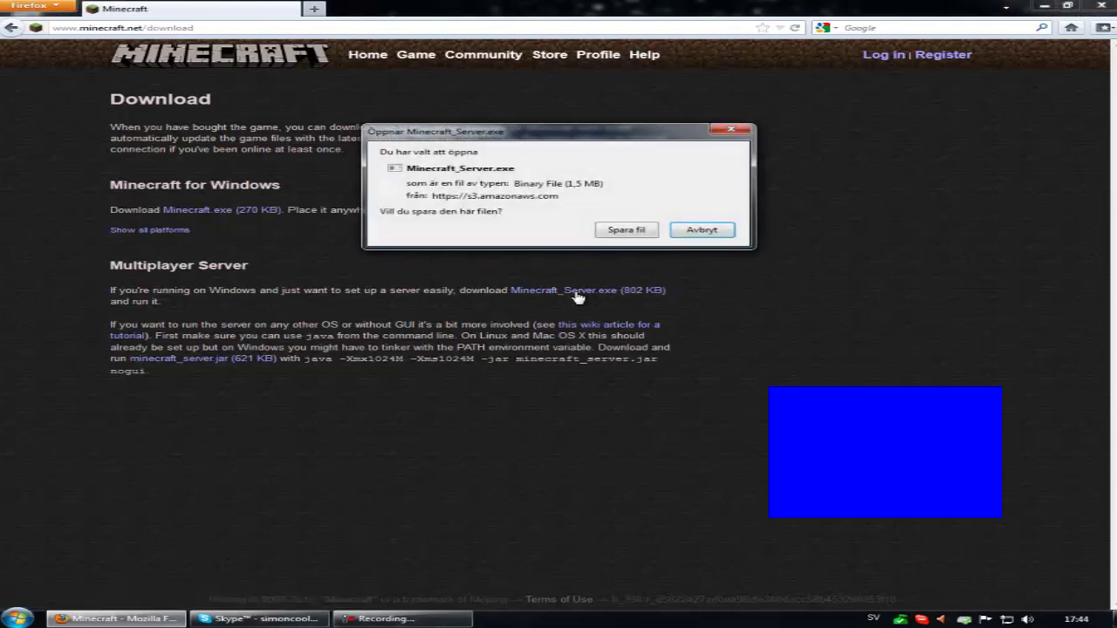
{"action": "left_click", "coordinate": [640, 232]}
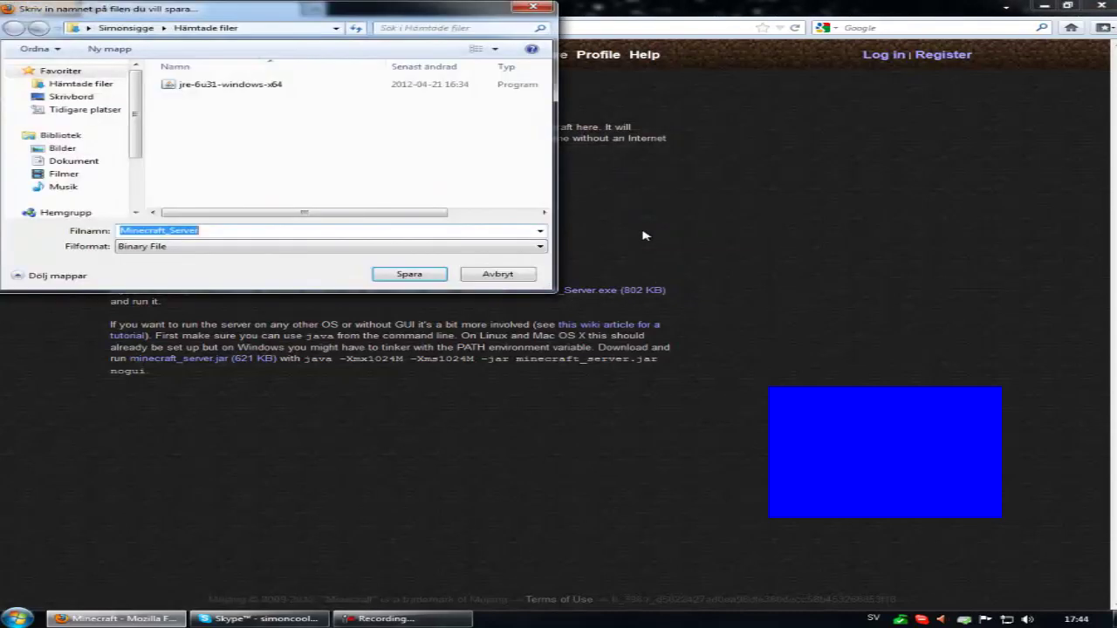
{"action": "left_click", "coordinate": [69, 96]}
{"action": "left_click", "coordinate": [390, 275]}
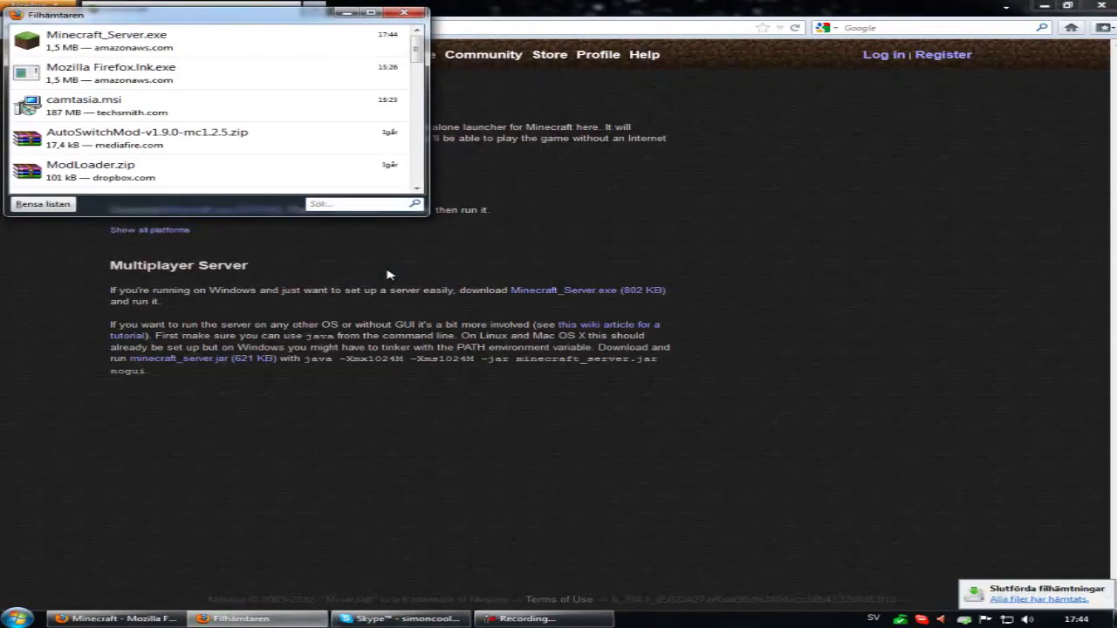
{"action": "left_click", "coordinate": [404, 12]}
{"action": "key", "text": "alt+F4"}
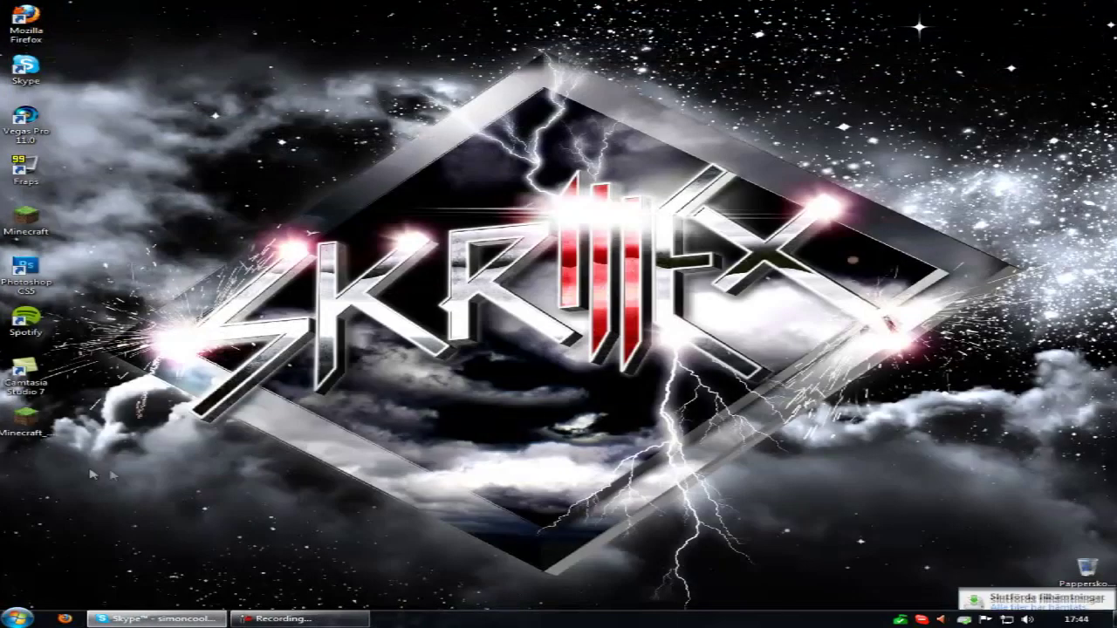
Step: Create a new desktop folder named 'Minecraft Server'
{"action": "right_click", "coordinate": [28, 476]}
{"action": "mouse_move", "coordinate": [74, 419]}
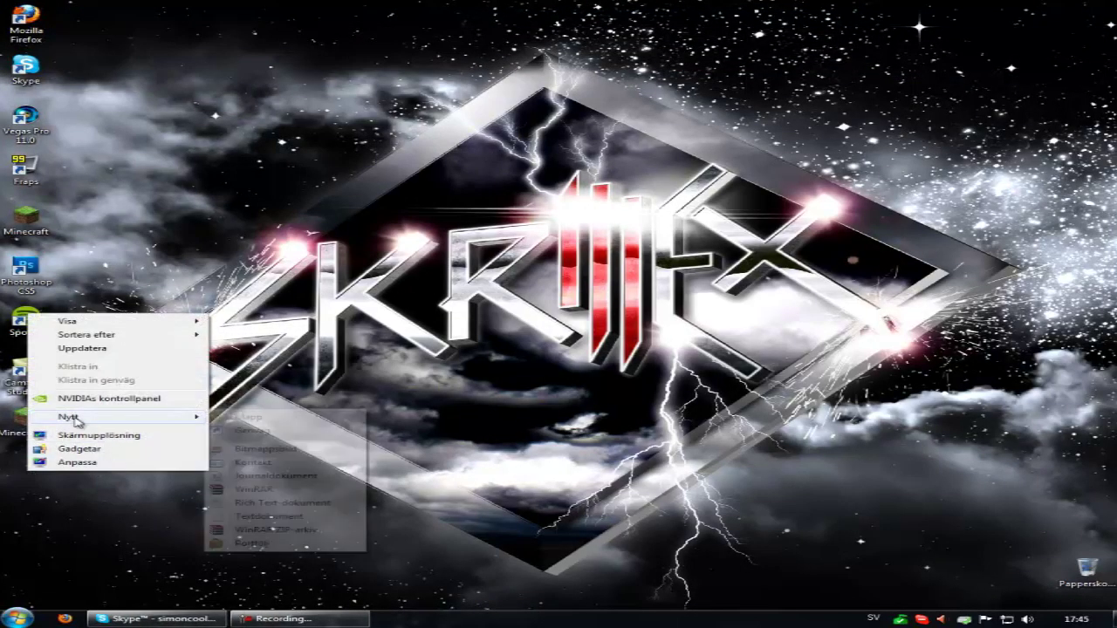
{"action": "left_click", "coordinate": [232, 419]}
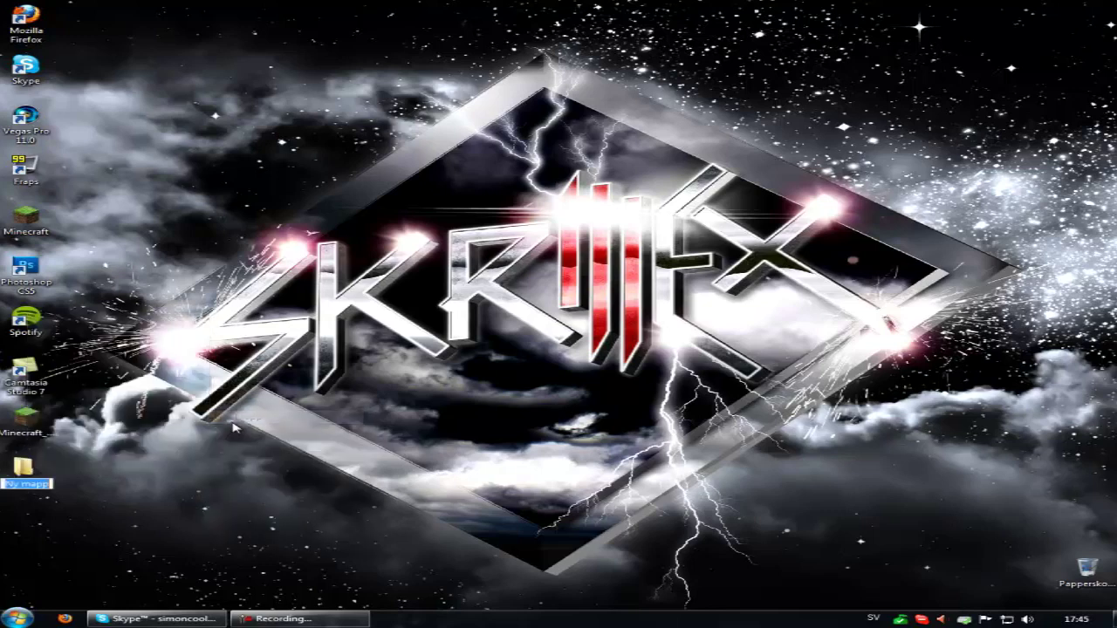
{"action": "type", "text": "Mine"}
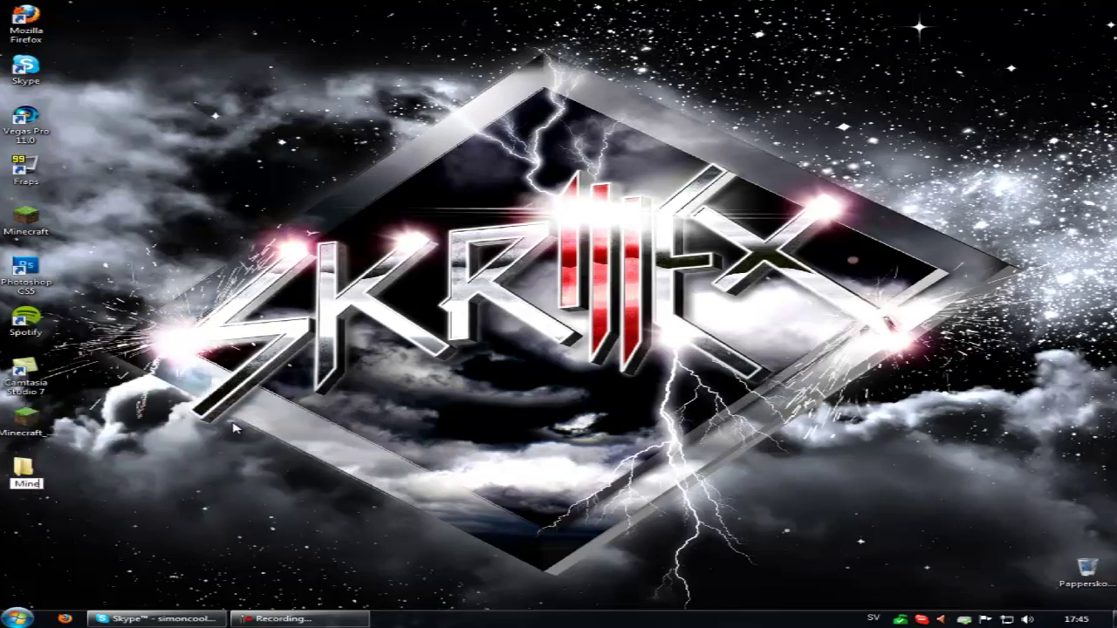
{"action": "type", "text": "craft Server"}
{"action": "key", "text": "Return"}
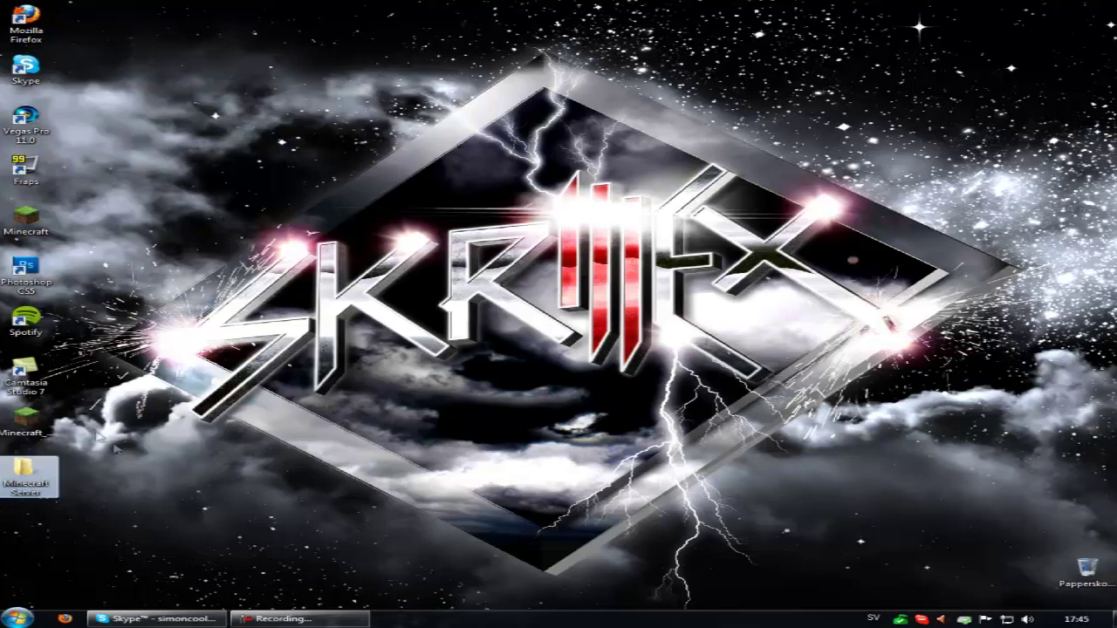
Step: Check the Minecraft_Server file inside the folder, then place the folder beside the Recycle Bin
{"action": "double_click", "coordinate": [27, 479]}
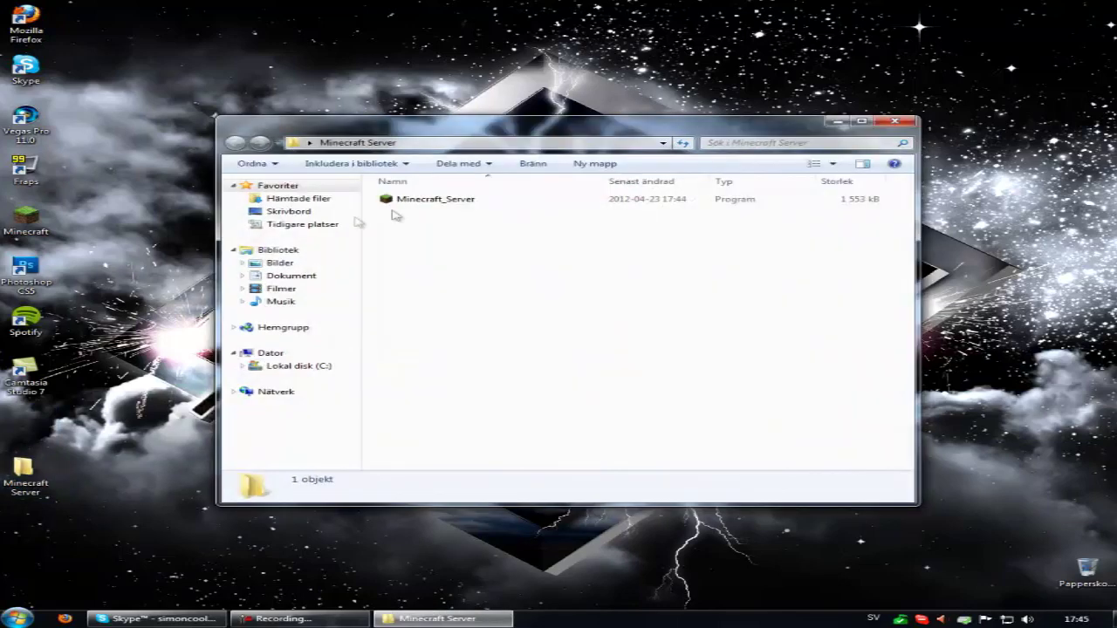
{"action": "left_click", "coordinate": [446, 206]}
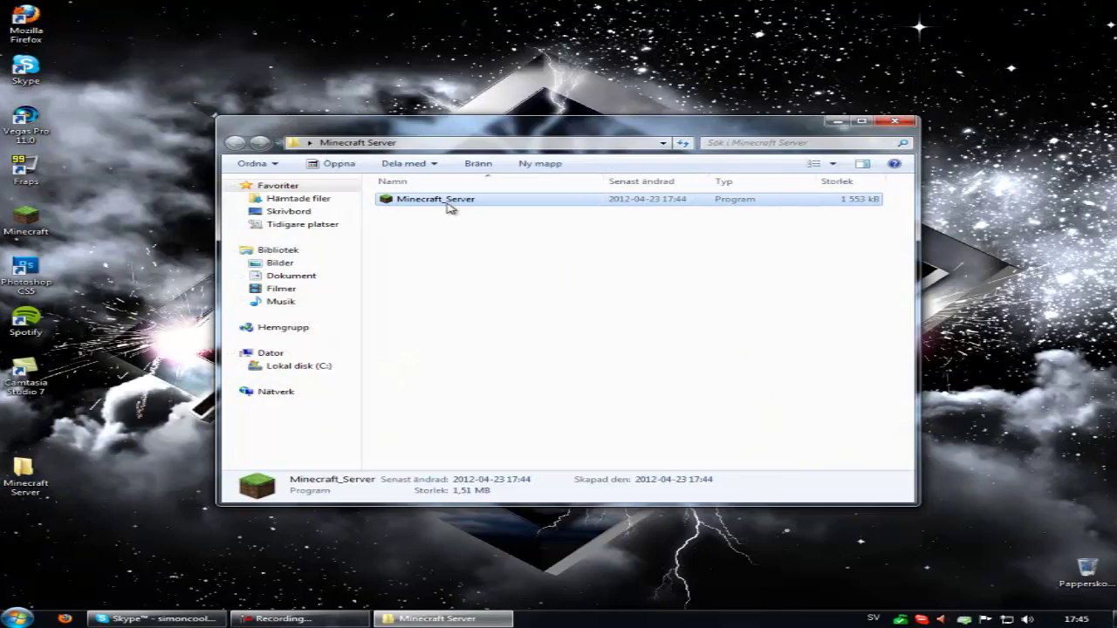
{"action": "left_click", "coordinate": [460, 249]}
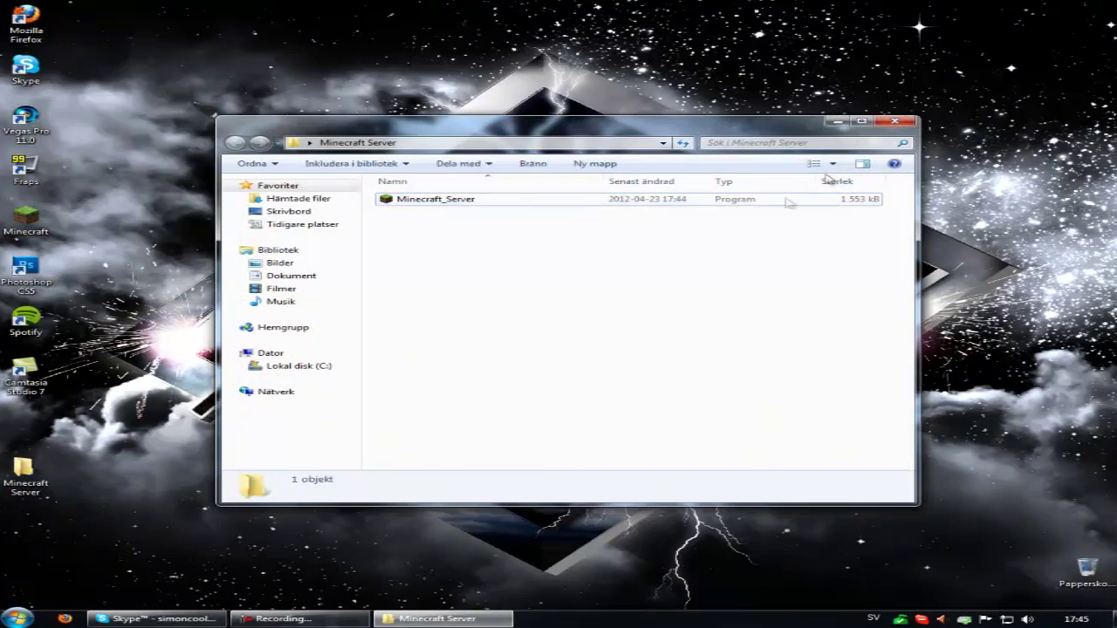
{"action": "left_click", "coordinate": [911, 121]}
{"action": "left_click_drag", "start_coordinate": [26, 472], "coordinate": [1042, 543]}
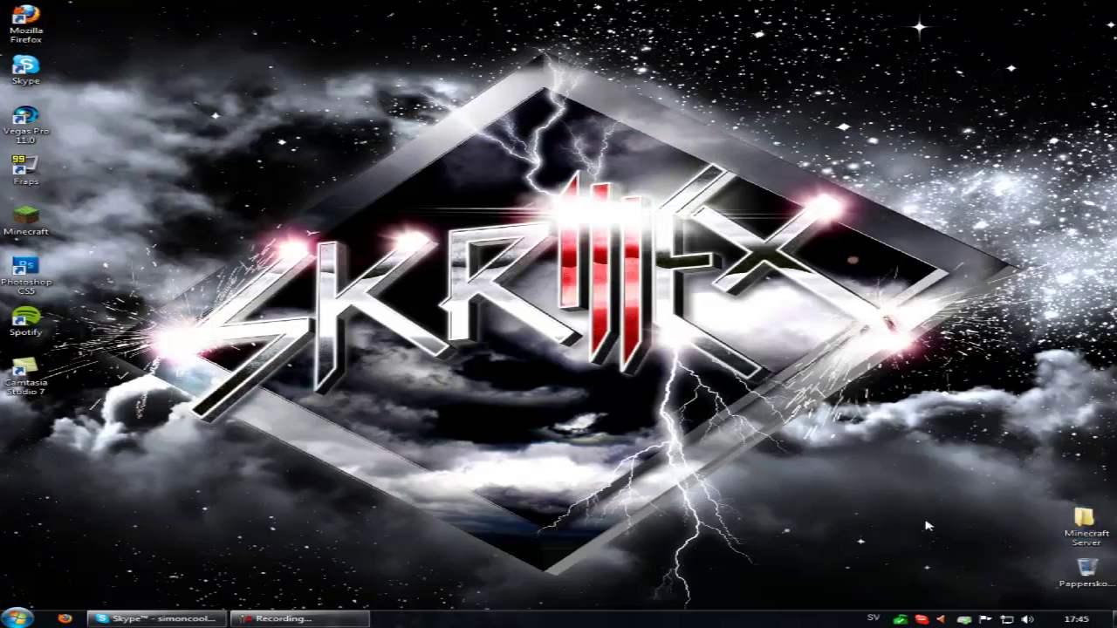
Step: Open the Network and Sharing Center from the taskbar network icon
{"action": "left_click", "coordinate": [1028, 619]}
{"action": "left_click", "coordinate": [1008, 618]}
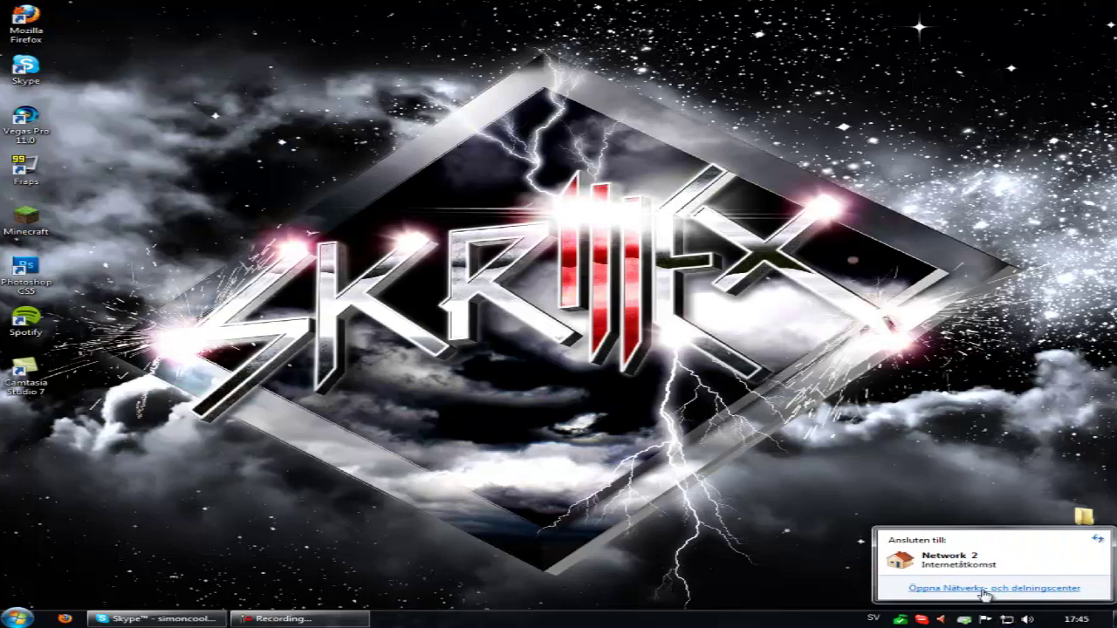
{"action": "left_click", "coordinate": [984, 589]}
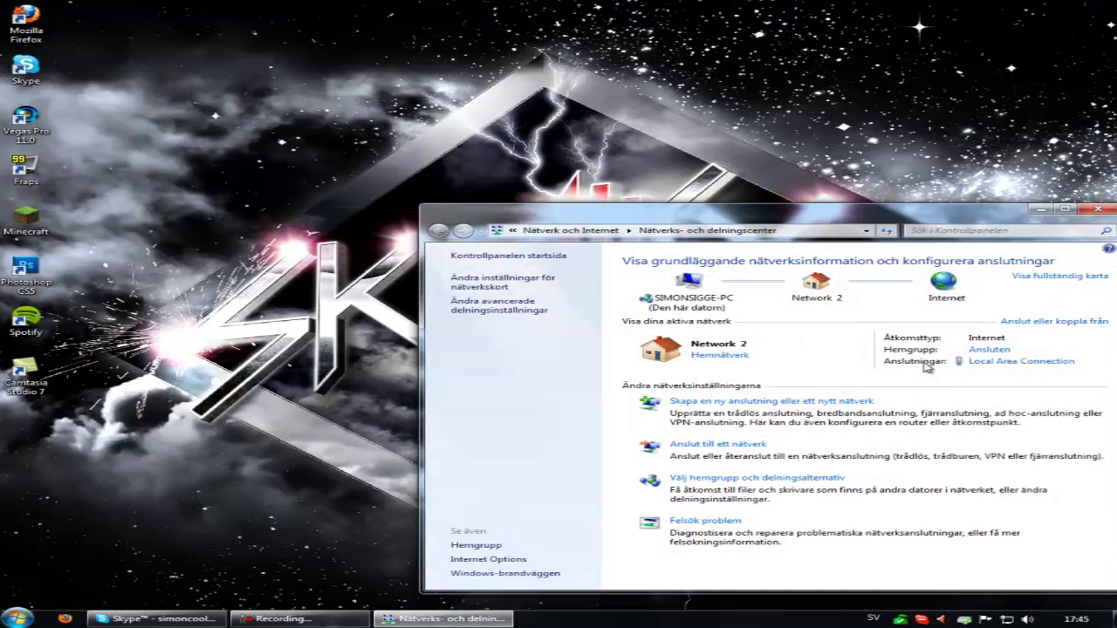
Step: Open the Local Area Connection's Egenskaper and the Internet Protocol Version 4 (TCP/IPv4) properties
{"action": "left_click", "coordinate": [993, 364]}
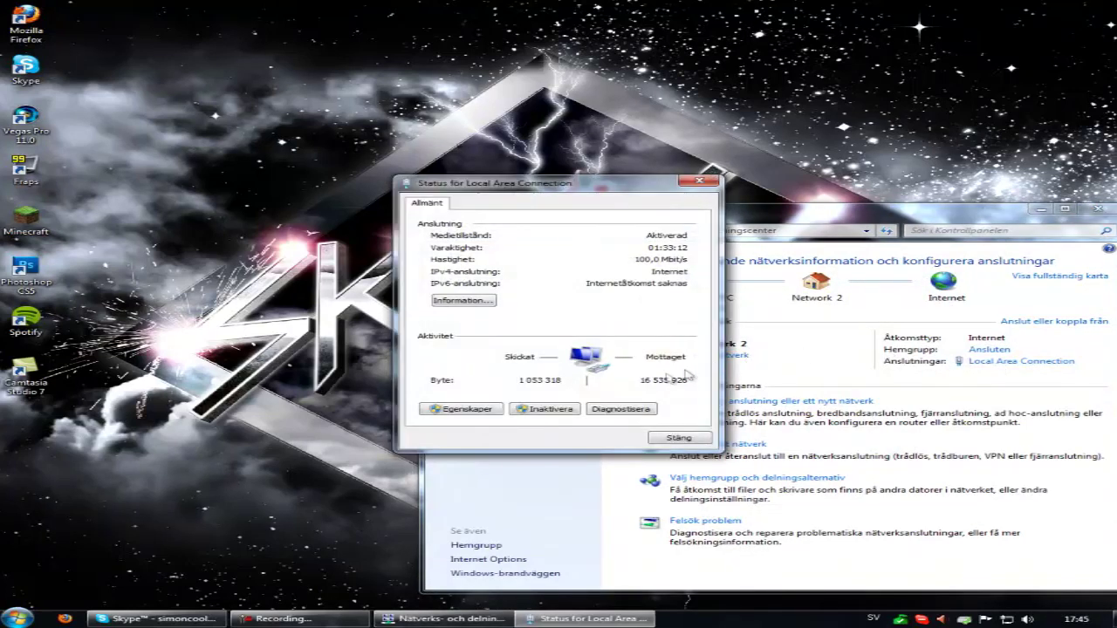
{"action": "left_click", "coordinate": [482, 411]}
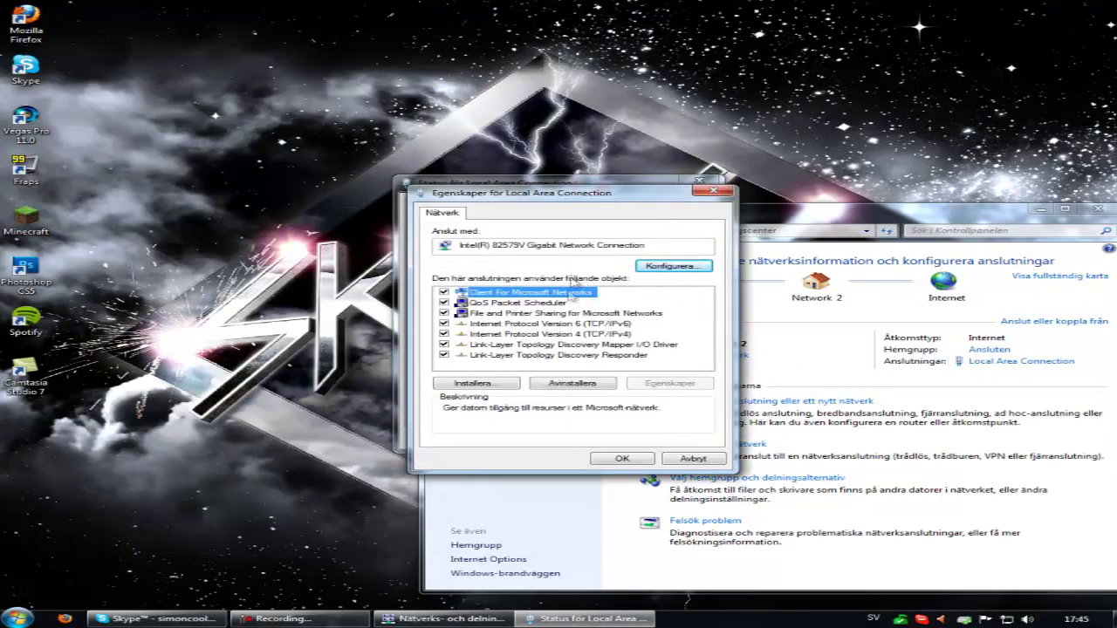
{"action": "left_click", "coordinate": [563, 335]}
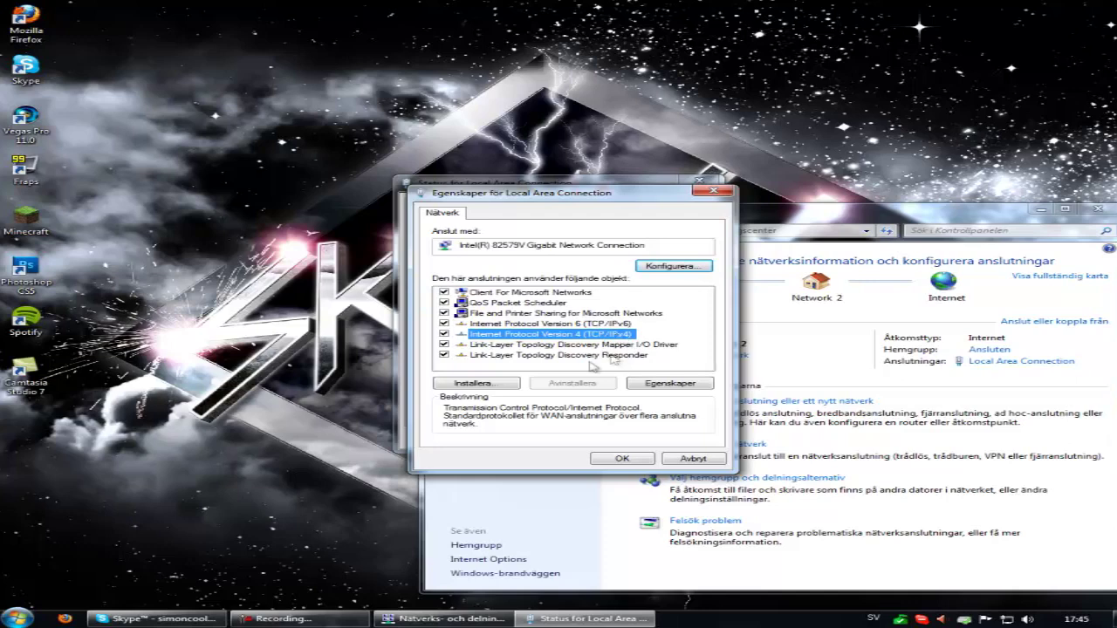
{"action": "left_click", "coordinate": [680, 386]}
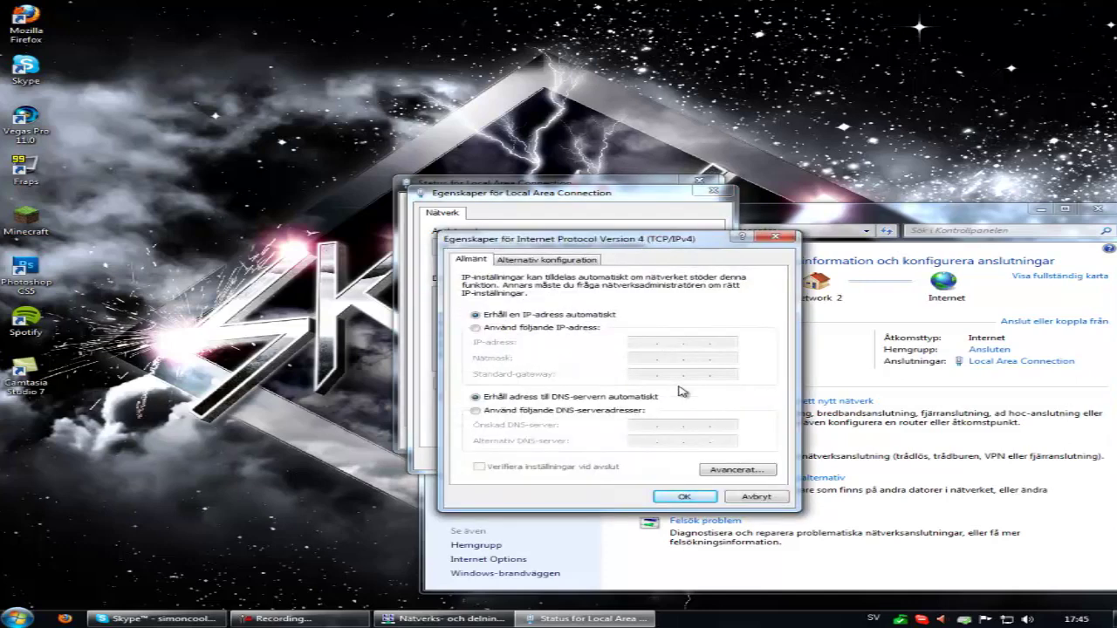
Step: Switch IPv4 to 'Använd följande IP-adress' and start Command Prompt via cmd
{"action": "left_click", "coordinate": [557, 329]}
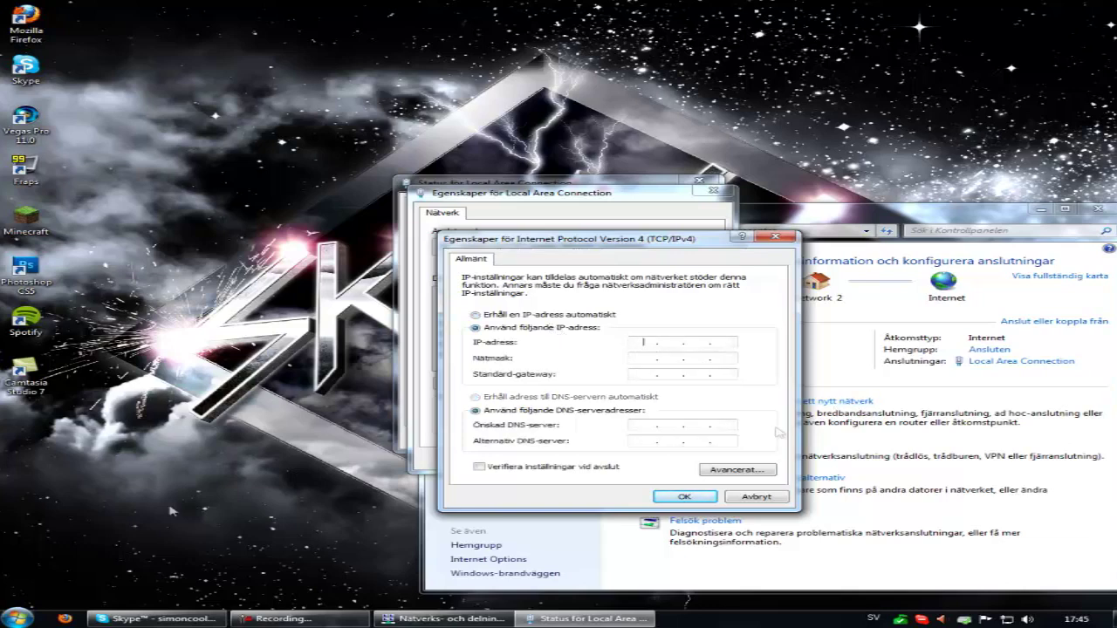
{"action": "key", "text": "super"}
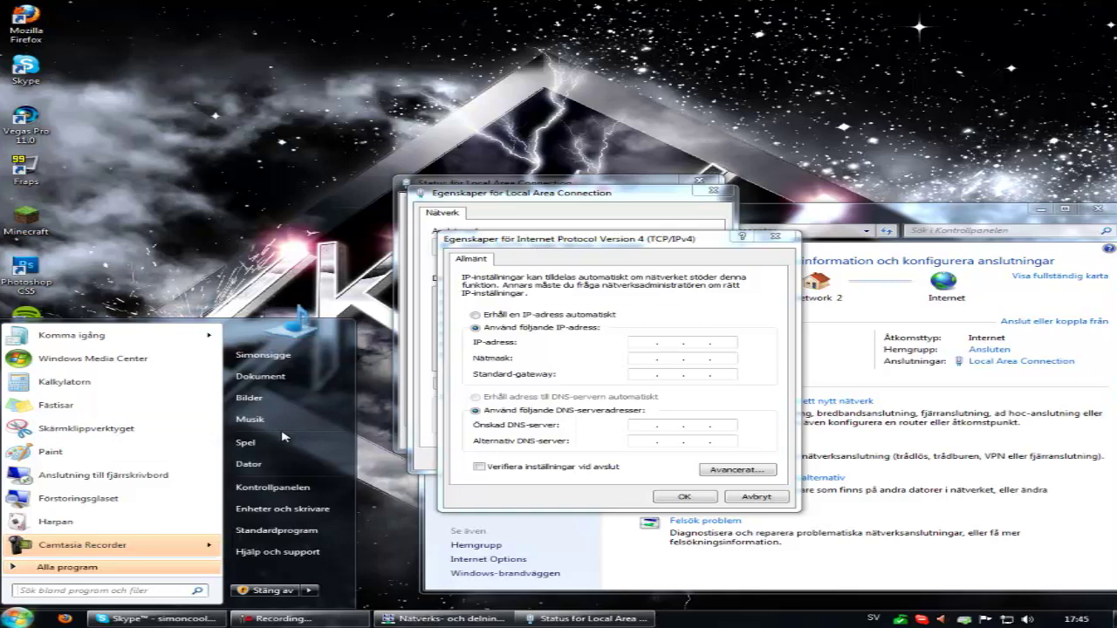
{"action": "type", "text": "cmd"}
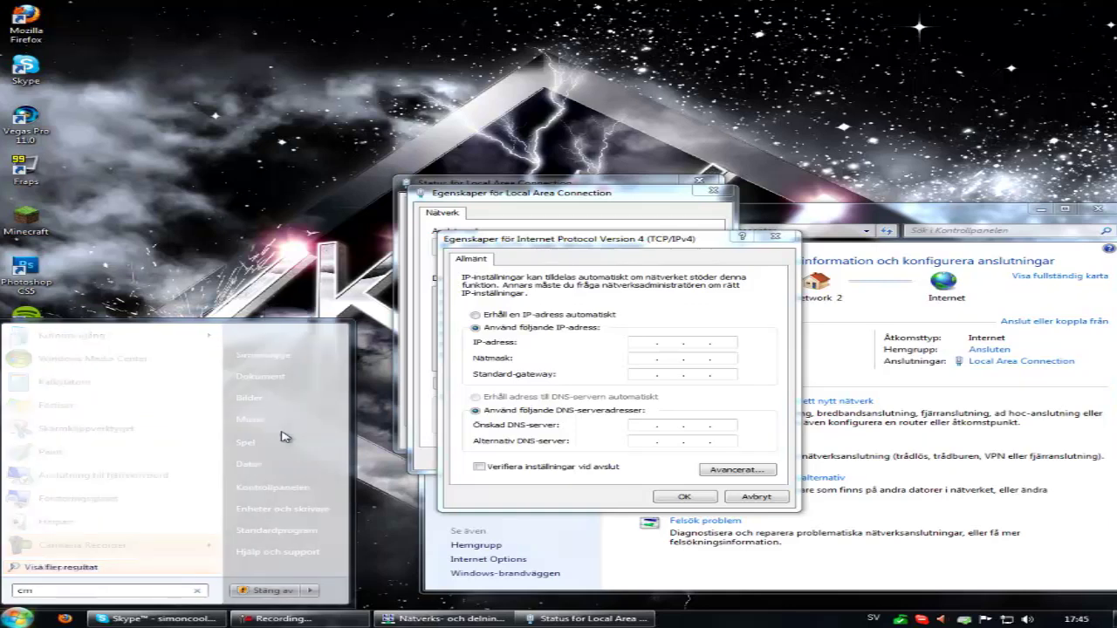
{"action": "key", "text": "Return"}
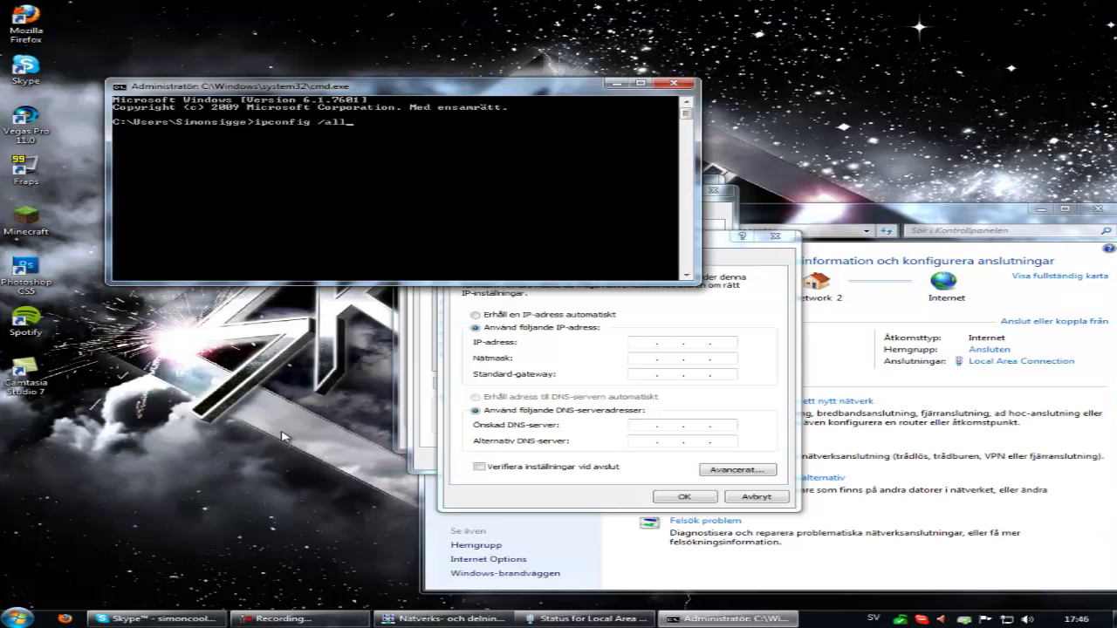
Step: Run ipconfig /all to show IPv4 192.168.1.2, mask 255.255.255.0, gateway 192.168.1.1
{"action": "key", "text": "Return"}
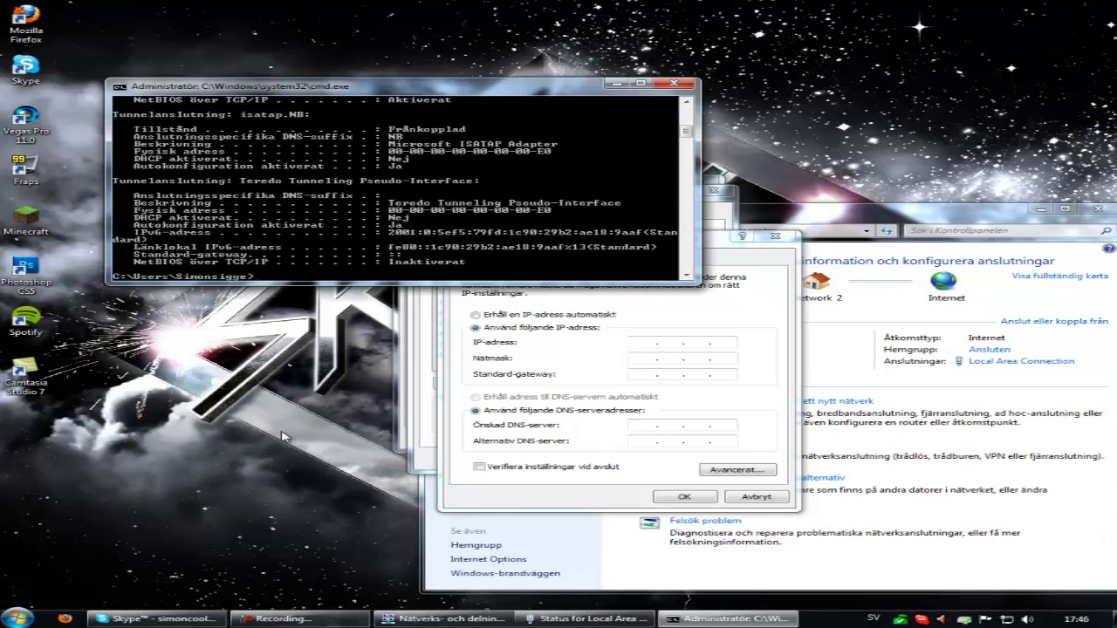
{"action": "scroll", "coordinate": [360, 229], "scroll_direction": "up", "scroll_amount": 6}
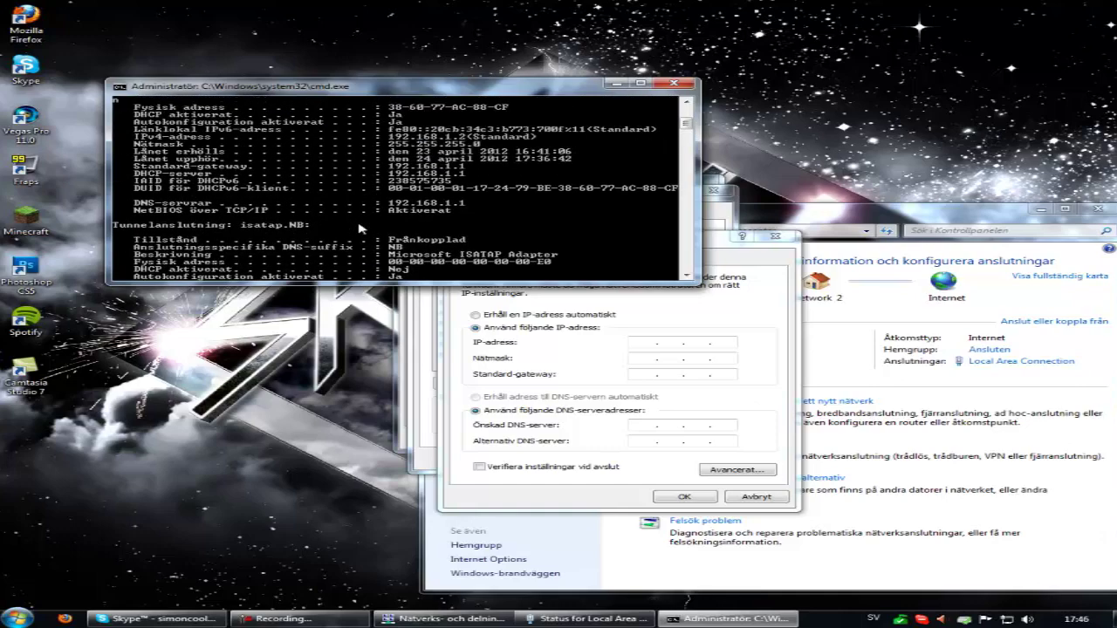
{"action": "scroll", "coordinate": [360, 229], "scroll_direction": "up", "scroll_amount": 4}
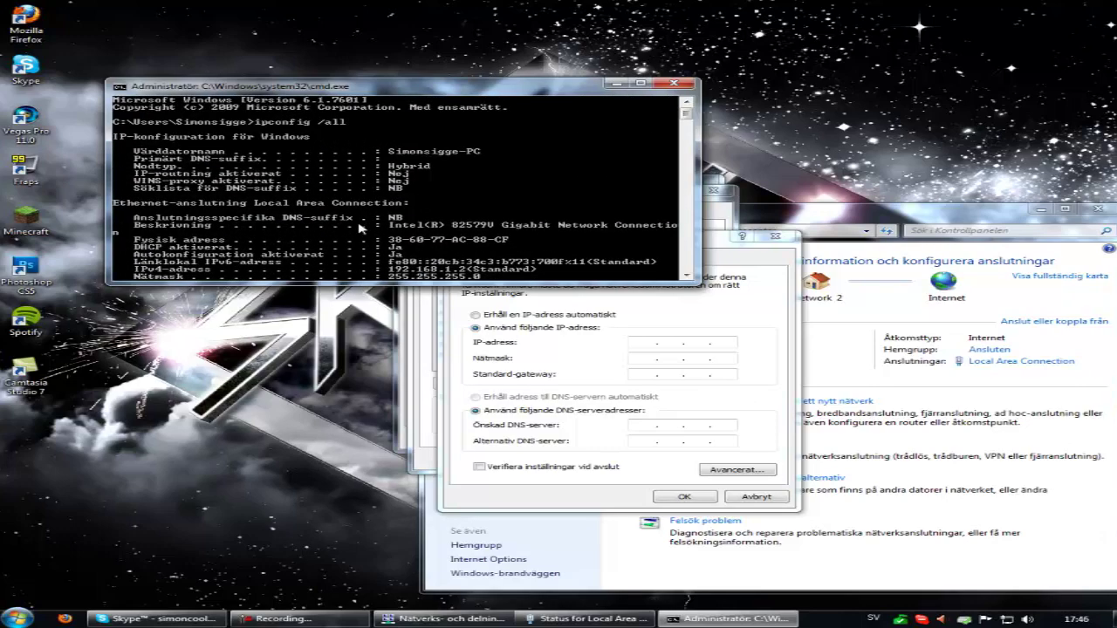
{"action": "scroll", "coordinate": [360, 228], "scroll_direction": "down", "scroll_amount": 1}
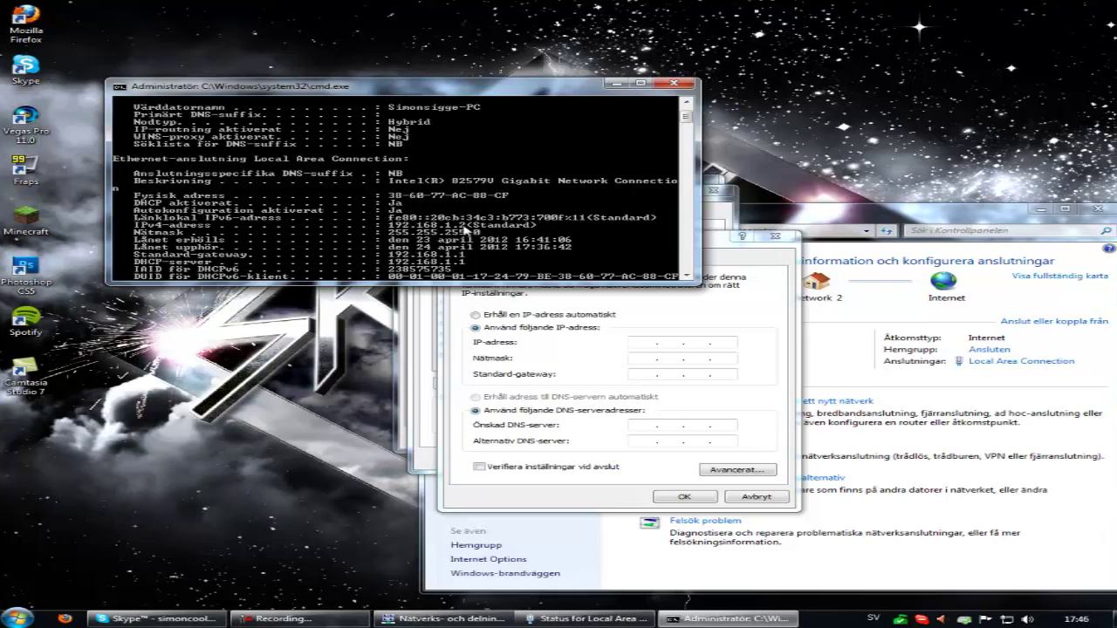
Step: Enter the static IP address 192.168.1.75
{"action": "left_click", "coordinate": [635, 347]}
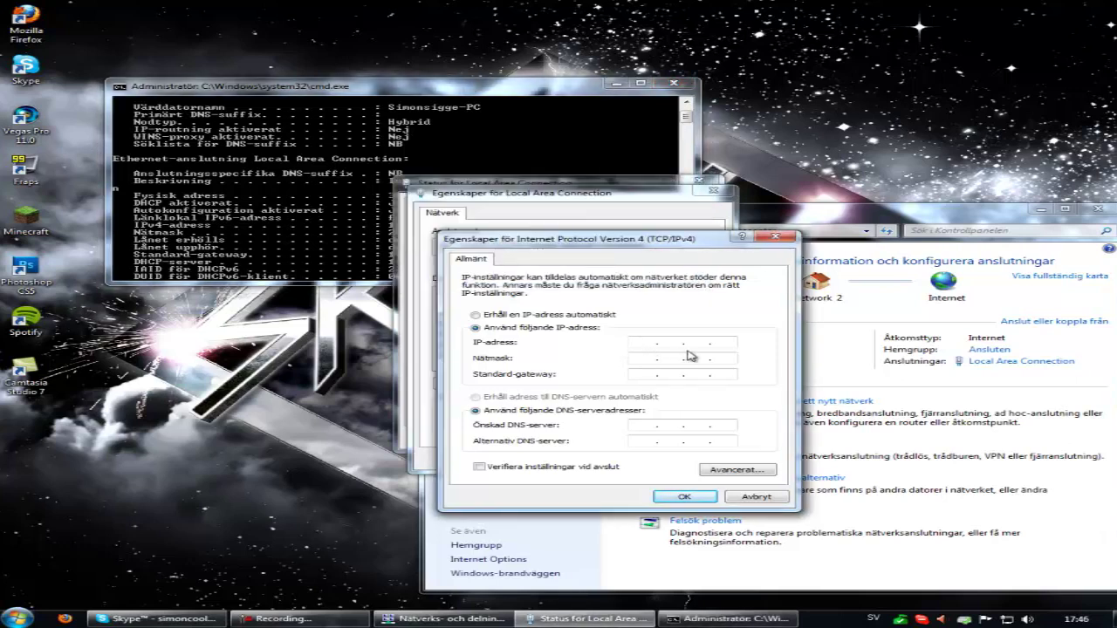
{"action": "type", "text": "192 . 168 . ."}
{"action": "left_click", "coordinate": [330, 168]}
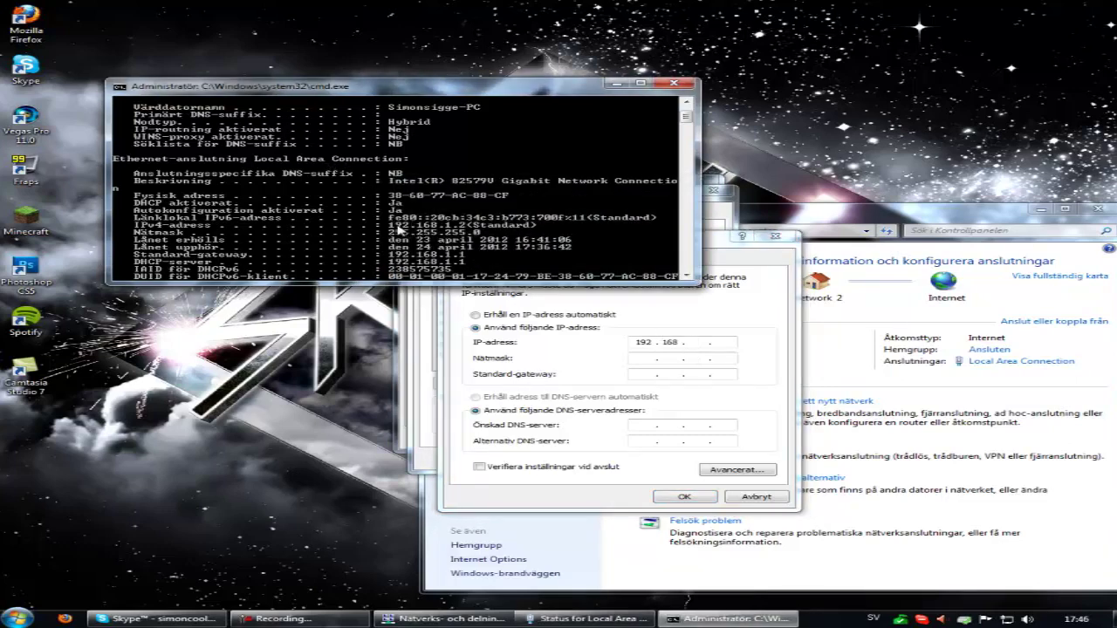
{"action": "left_click", "coordinate": [690, 345]}
{"action": "type", "text": "1 . "}
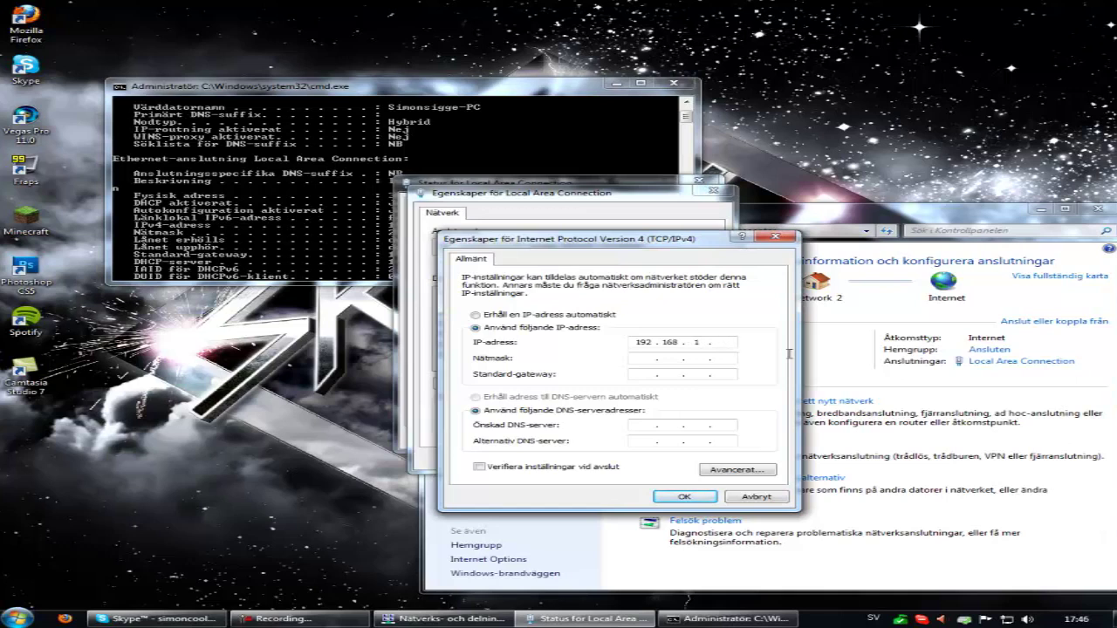
{"action": "type", "text": "75"}
Step: Fill in subnet mask 255.255.255.0, checking it against the ipconfig output
{"action": "left_click", "coordinate": [648, 361]}
{"action": "left_click", "coordinate": [224, 238]}
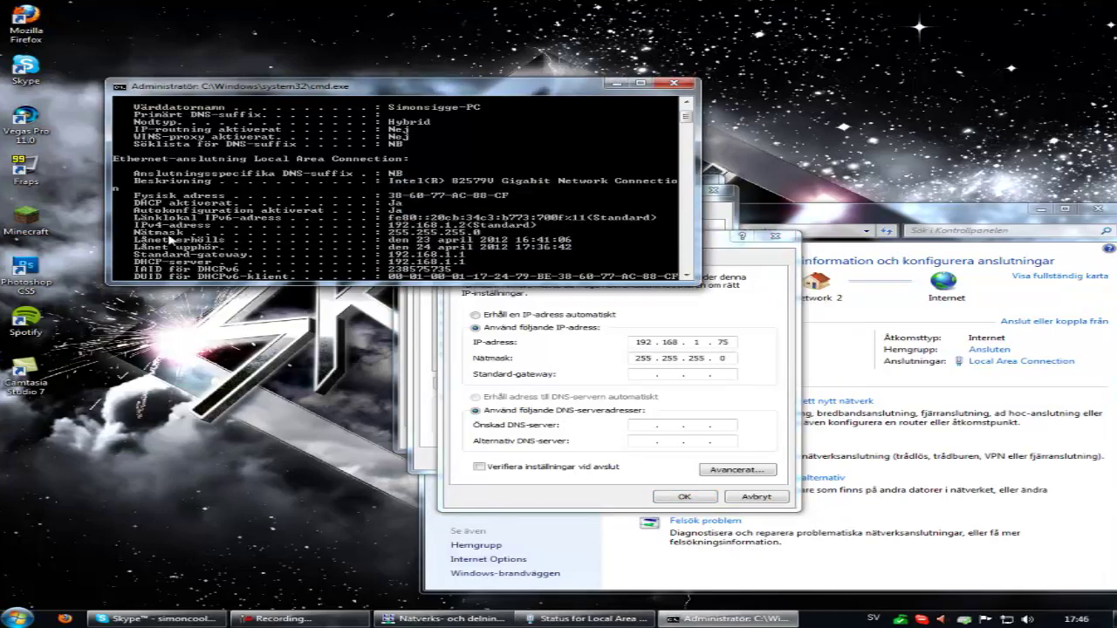
{"action": "left_click", "coordinate": [588, 347]}
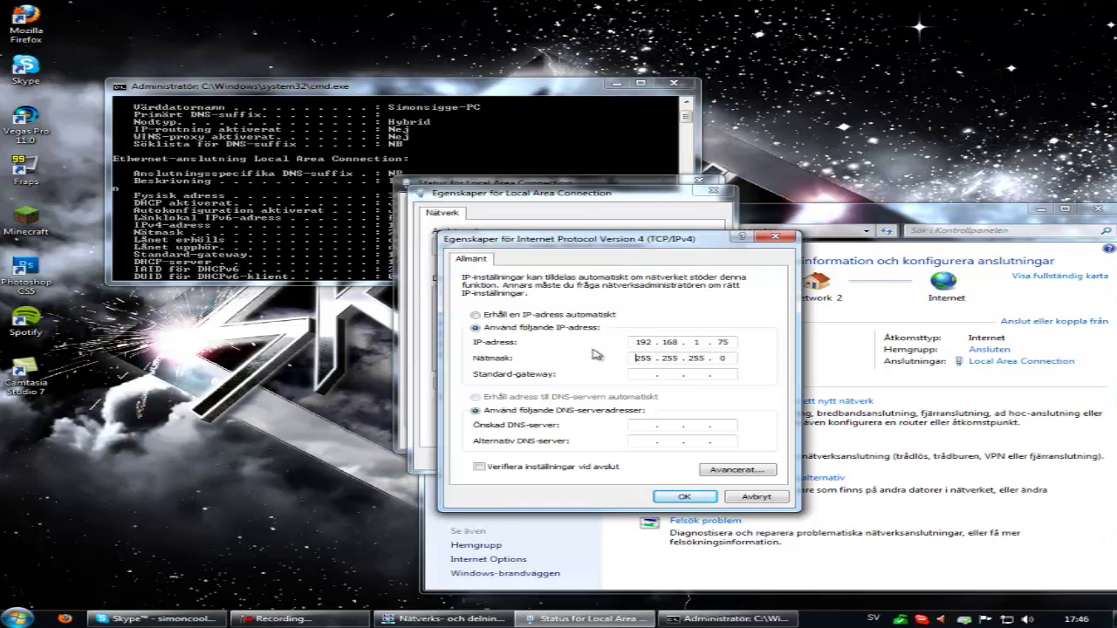
{"action": "left_click", "coordinate": [203, 250]}
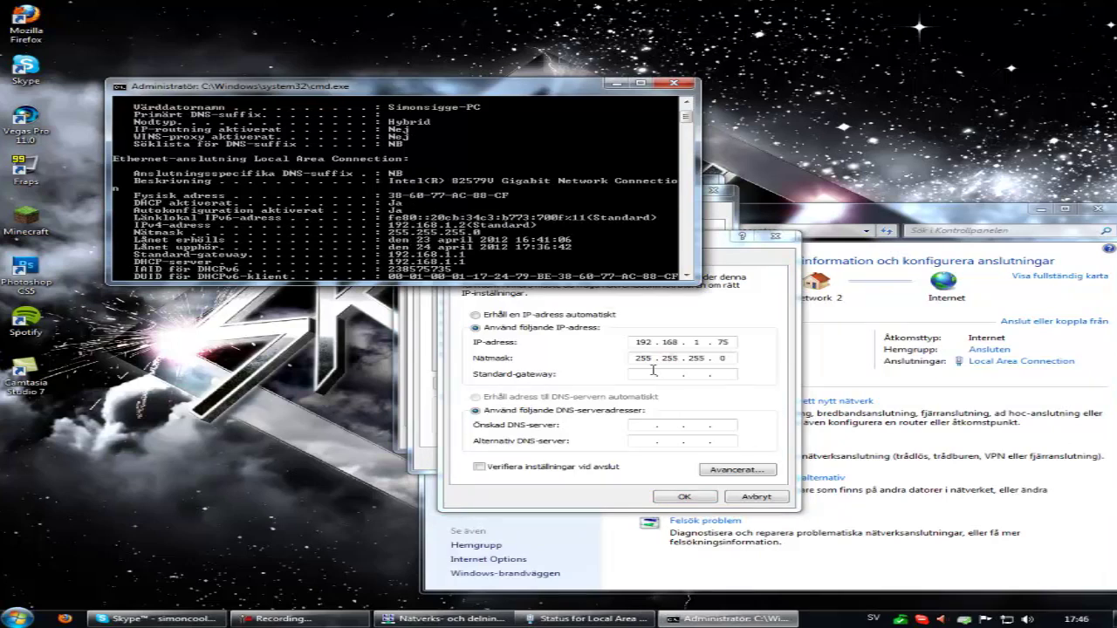
{"action": "left_click", "coordinate": [704, 360]}
Step: Enter default gateway 192.168.1.1, as read from the ipconfig output
{"action": "left_click", "coordinate": [648, 373]}
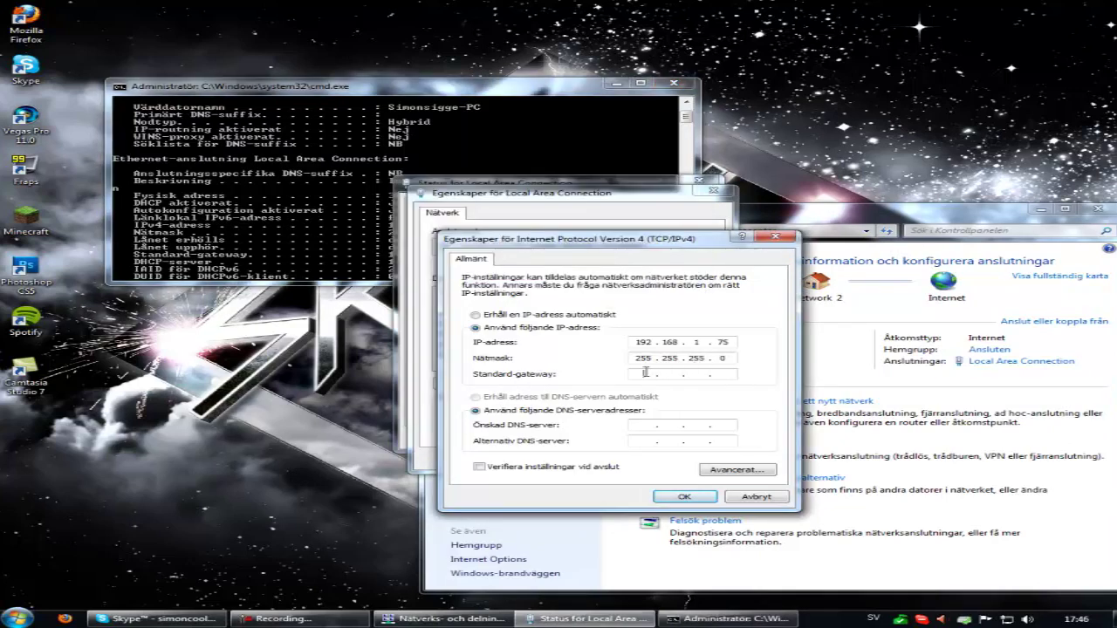
{"action": "left_click", "coordinate": [273, 219]}
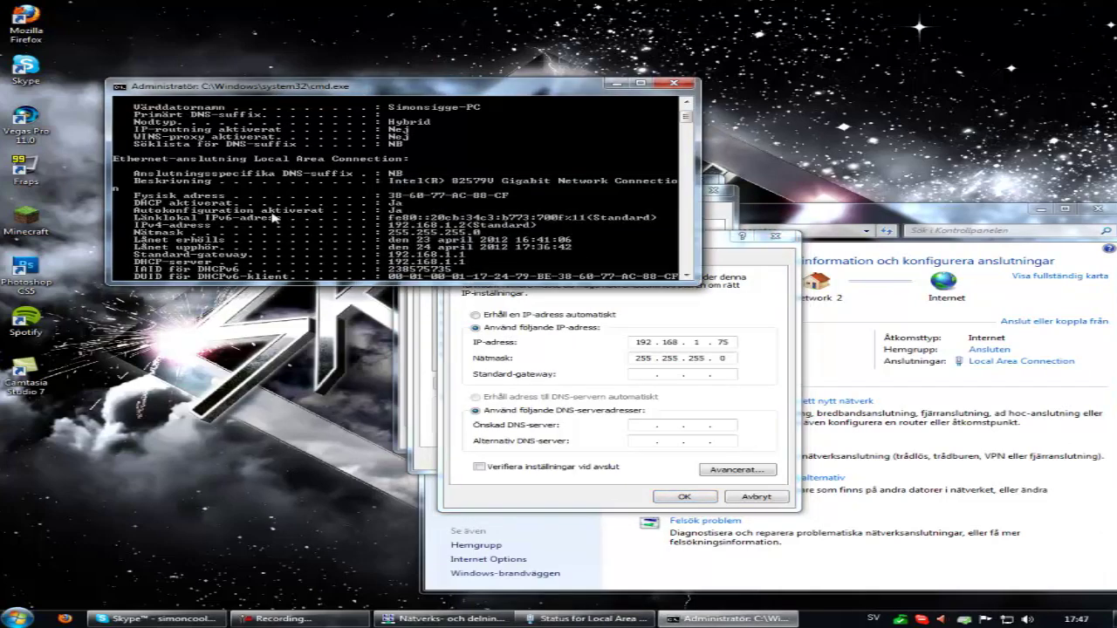
{"action": "scroll", "coordinate": [197, 221], "scroll_direction": "down", "scroll_amount": 1}
{"action": "scroll", "coordinate": [196, 219], "scroll_direction": "down", "scroll_amount": 1}
{"action": "scroll", "coordinate": [195, 221], "scroll_direction": "up", "scroll_amount": 3}
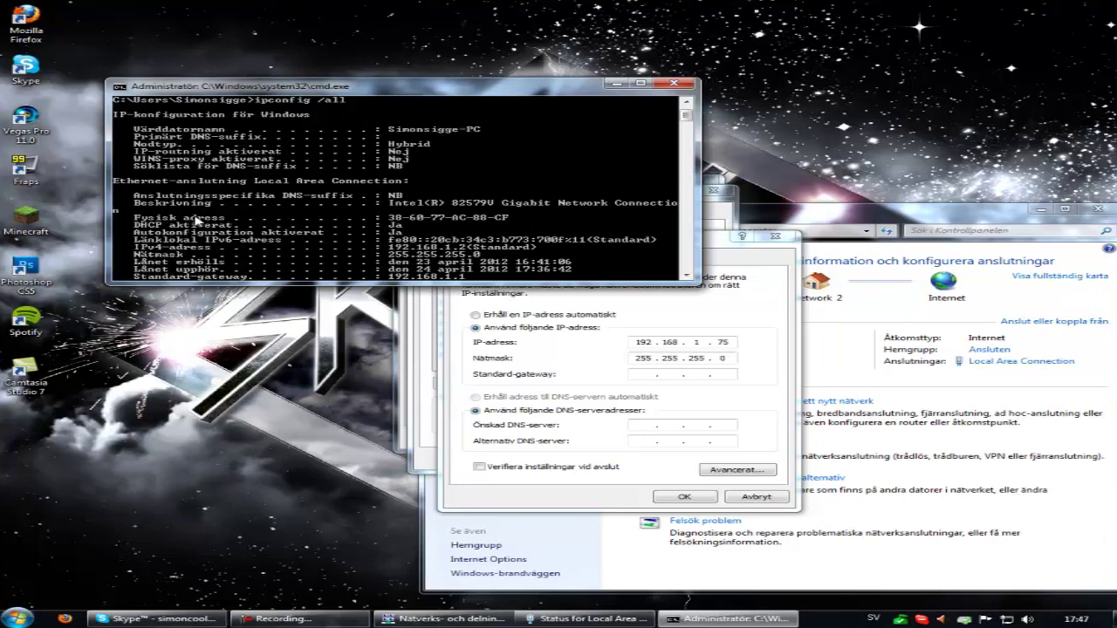
{"action": "scroll", "coordinate": [198, 221], "scroll_direction": "up", "scroll_amount": 1}
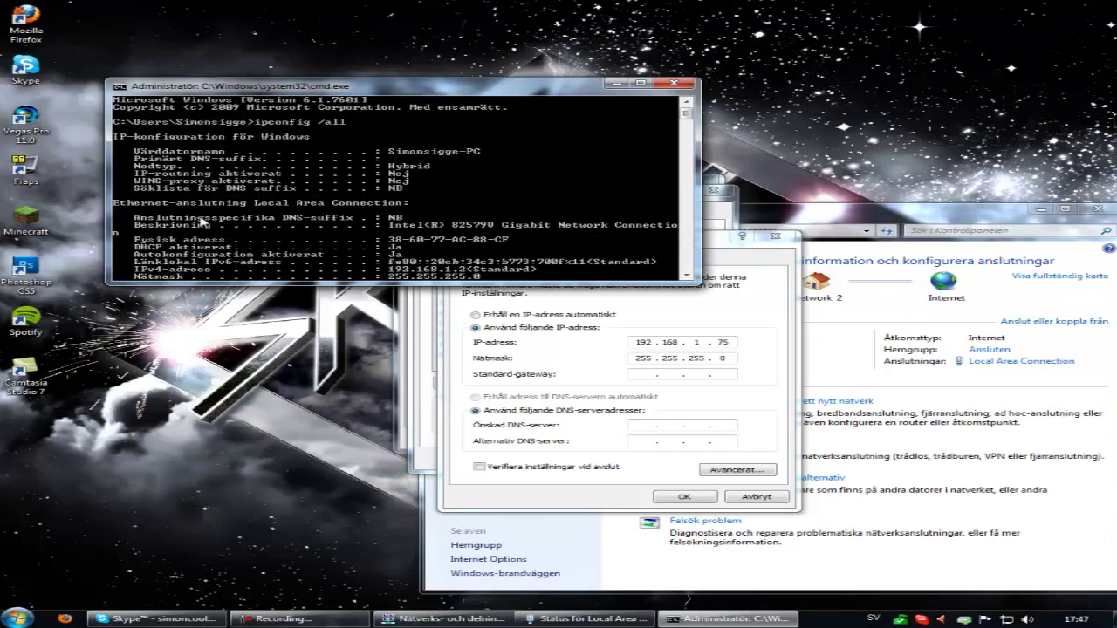
{"action": "scroll", "coordinate": [199, 222], "scroll_direction": "down", "scroll_amount": 1}
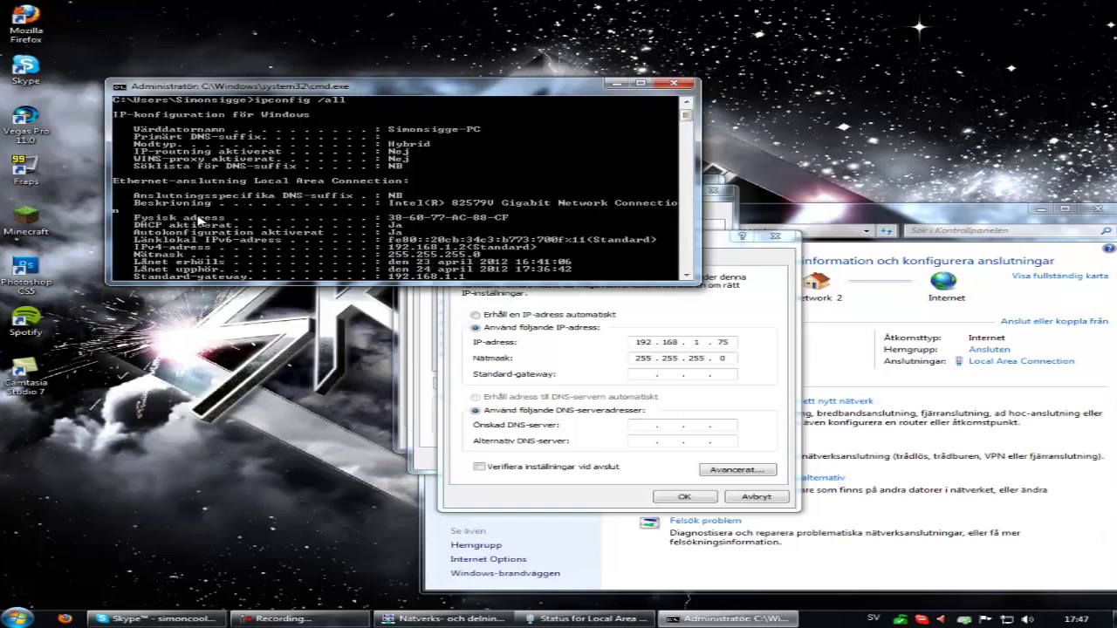
{"action": "scroll", "coordinate": [199, 222], "scroll_direction": "down", "scroll_amount": 1}
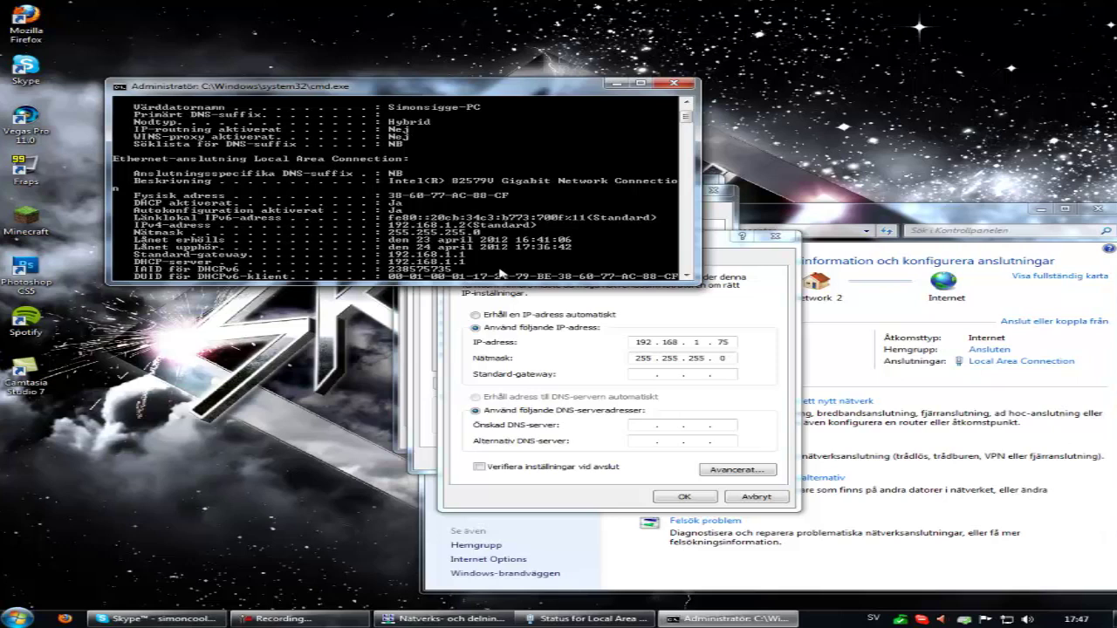
{"action": "left_click", "coordinate": [647, 375]}
{"action": "type", "text": "192 . 168 . 1 . 1"}
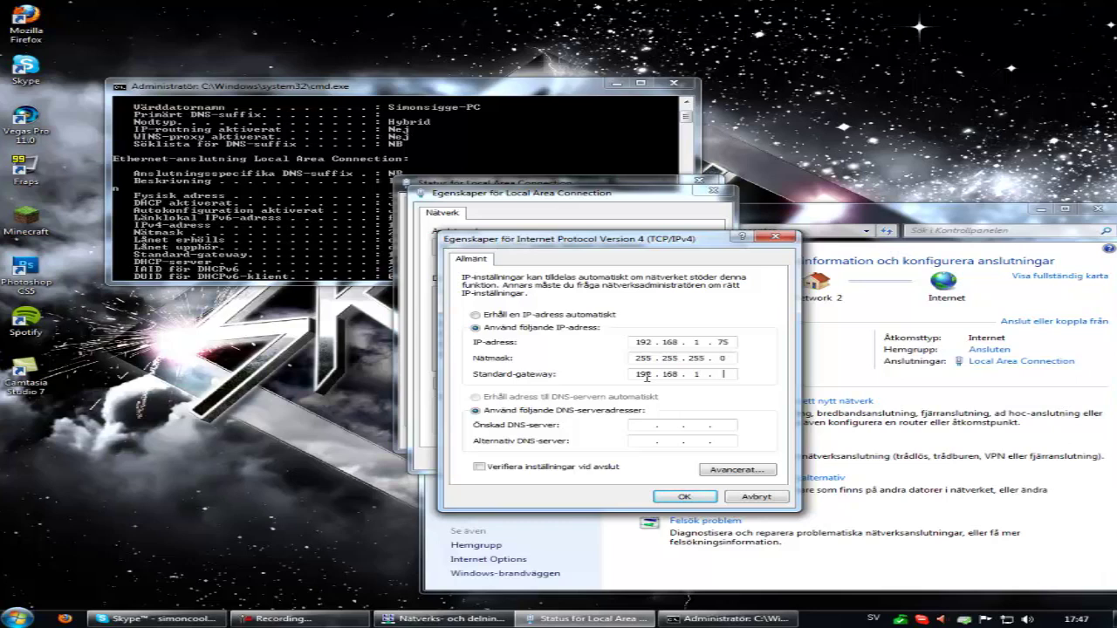
Step: Set preferred DNS server 192.168.1.1 and confirm the IPv4 settings with OK
{"action": "left_click", "coordinate": [301, 186]}
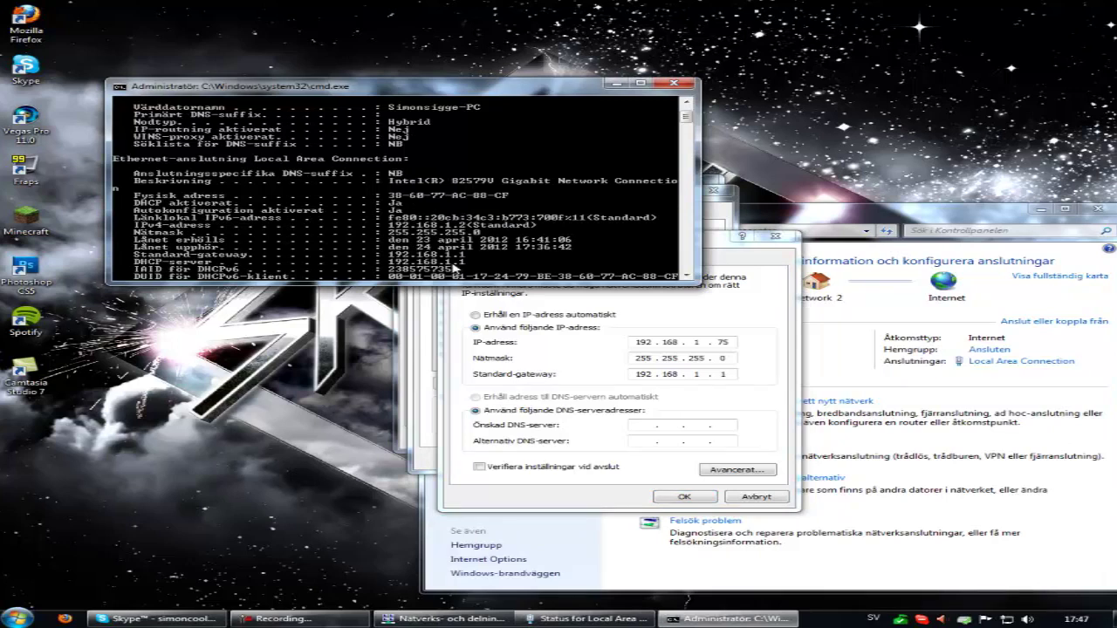
{"action": "scroll", "coordinate": [436, 254], "scroll_direction": "down", "scroll_amount": 2}
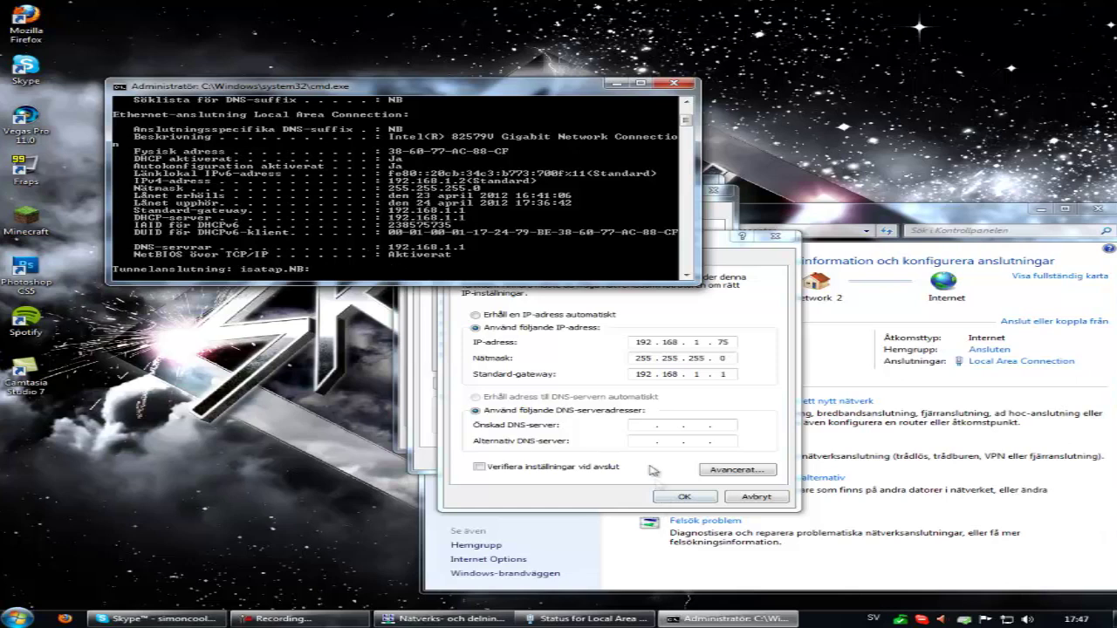
{"action": "left_click", "coordinate": [641, 425]}
{"action": "type", "text": "192 . "}
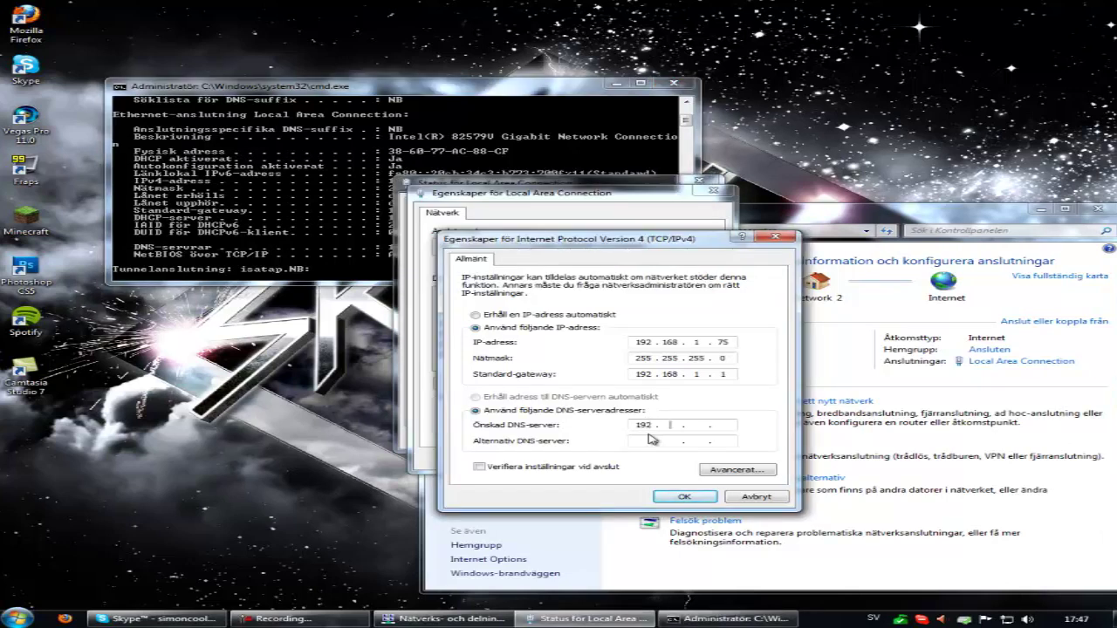
{"action": "type", "text": "168 . 1 . 1"}
{"action": "left_click", "coordinate": [288, 228]}
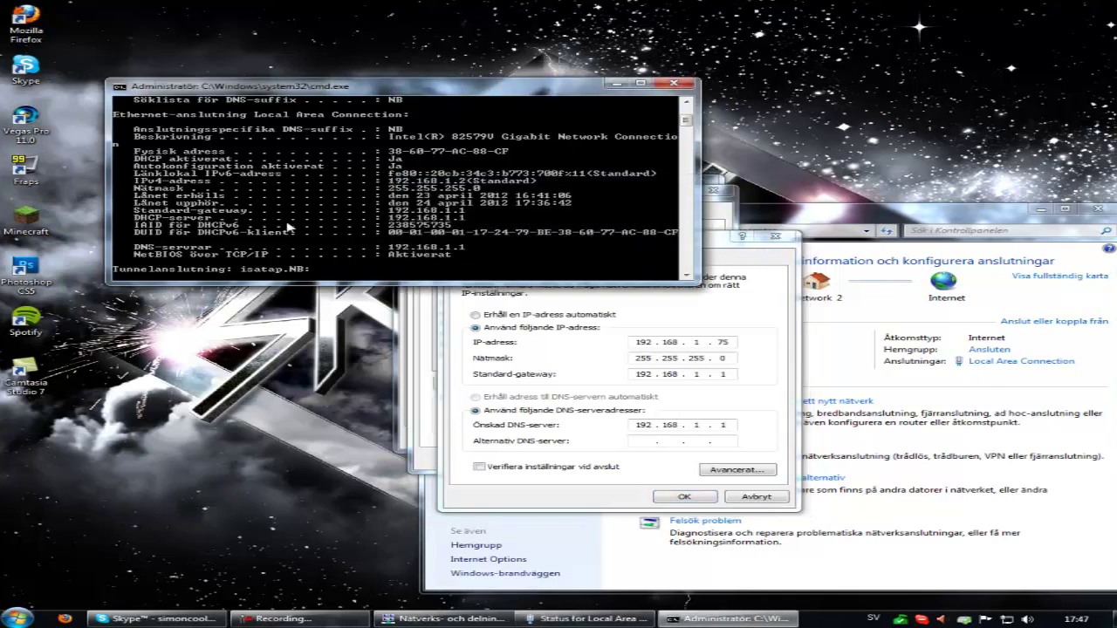
{"action": "scroll", "coordinate": [288, 229], "scroll_direction": "up", "scroll_amount": 1}
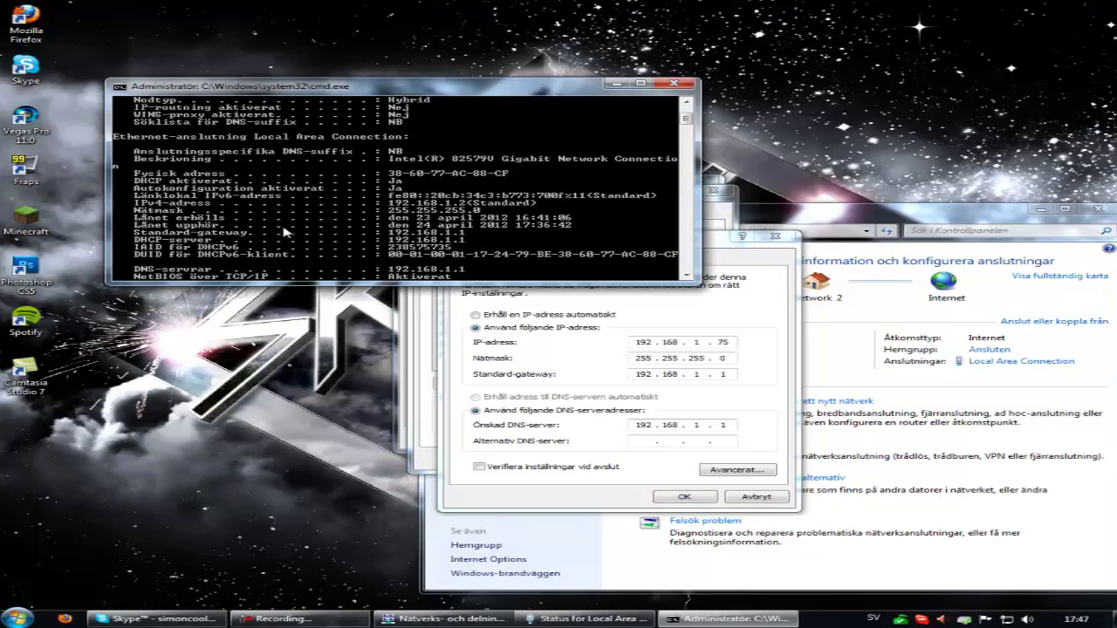
{"action": "scroll", "coordinate": [288, 229], "scroll_direction": "up", "scroll_amount": 3}
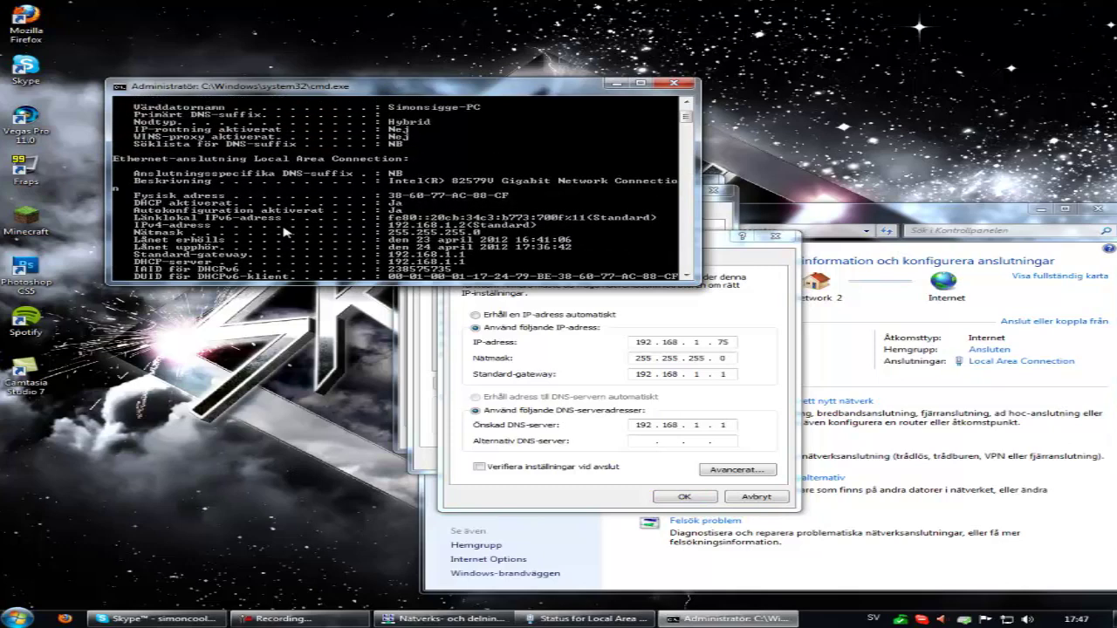
{"action": "left_click", "coordinate": [640, 442]}
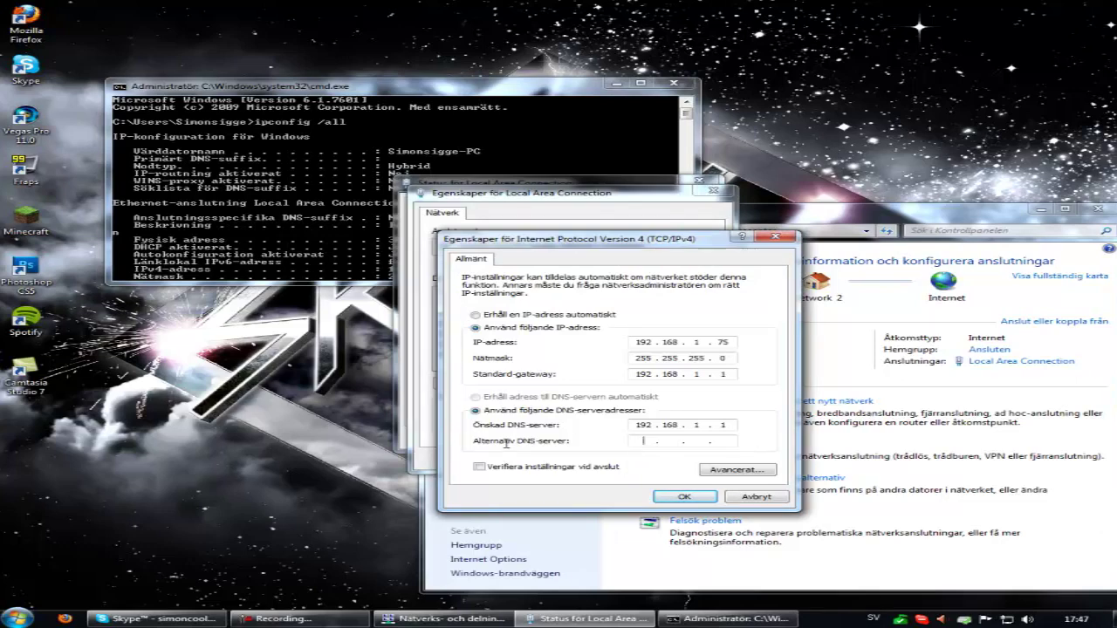
{"action": "left_click", "coordinate": [694, 496]}
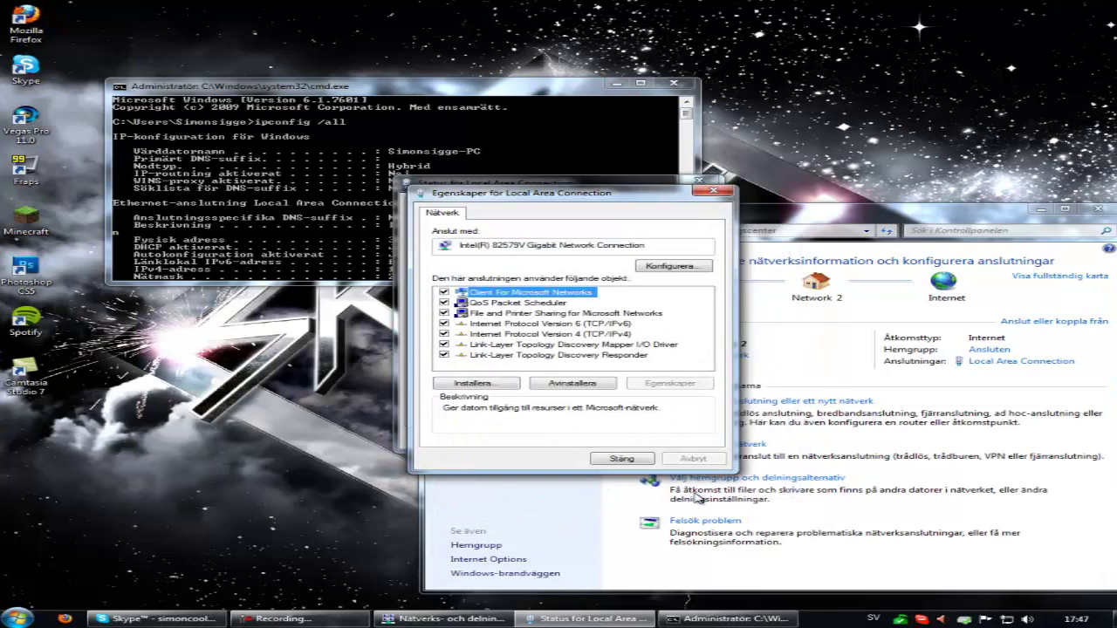
Step: Close the network windows and run ipconfig, which reports IPv4 192.168.1.75
{"action": "left_click", "coordinate": [639, 463]}
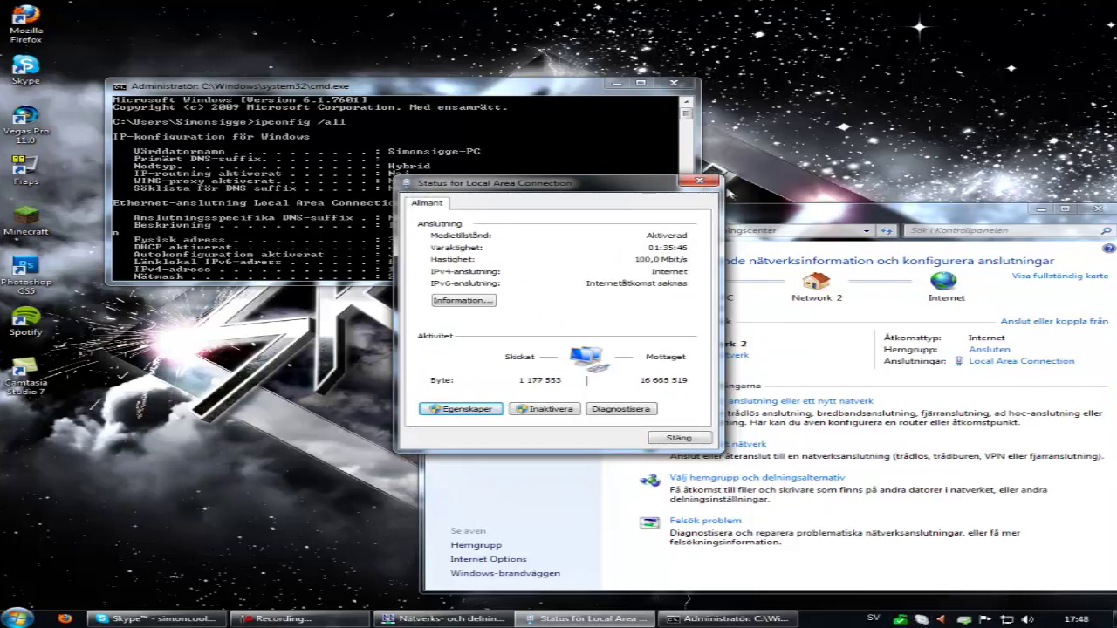
{"action": "left_click", "coordinate": [699, 182]}
{"action": "left_click", "coordinate": [1098, 210]}
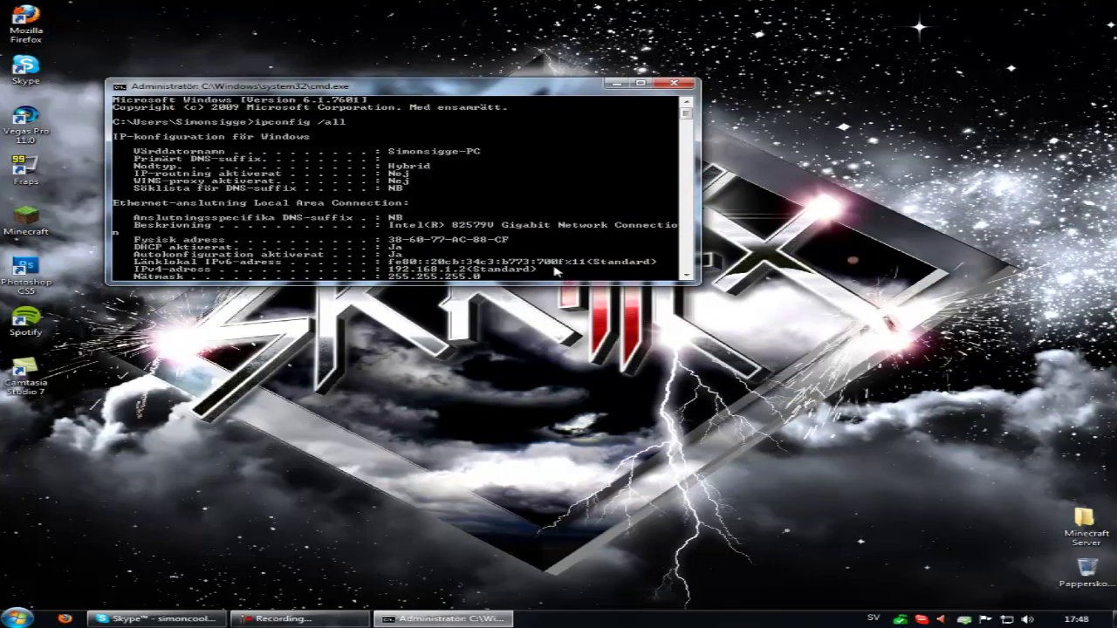
{"action": "type", "text": "i"}
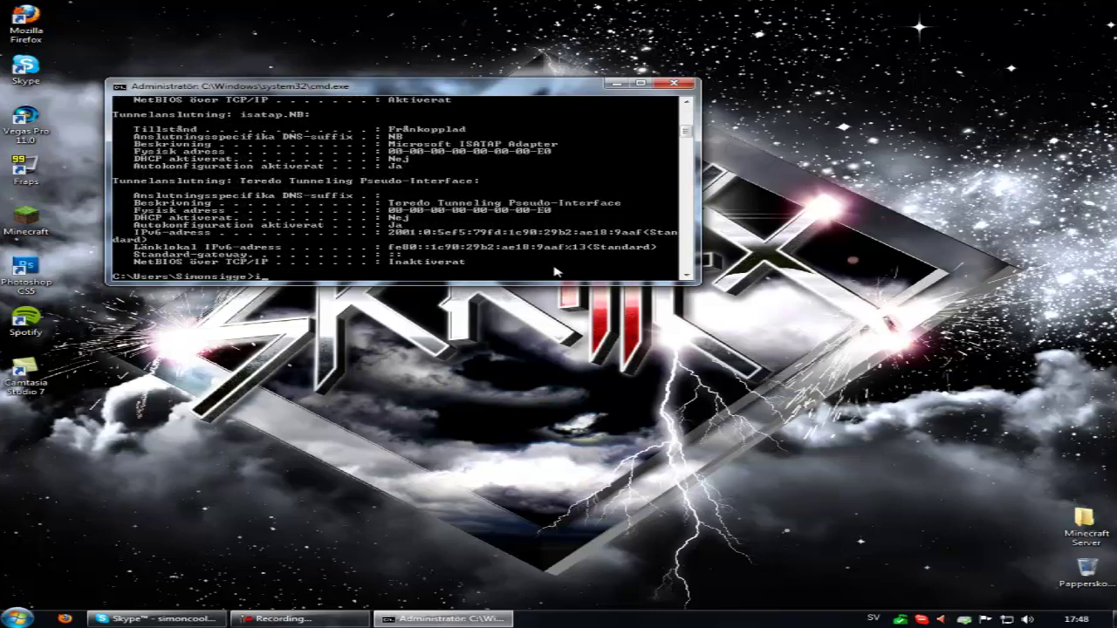
{"action": "type", "text": "pconfig"}
{"action": "key", "text": "Return"}
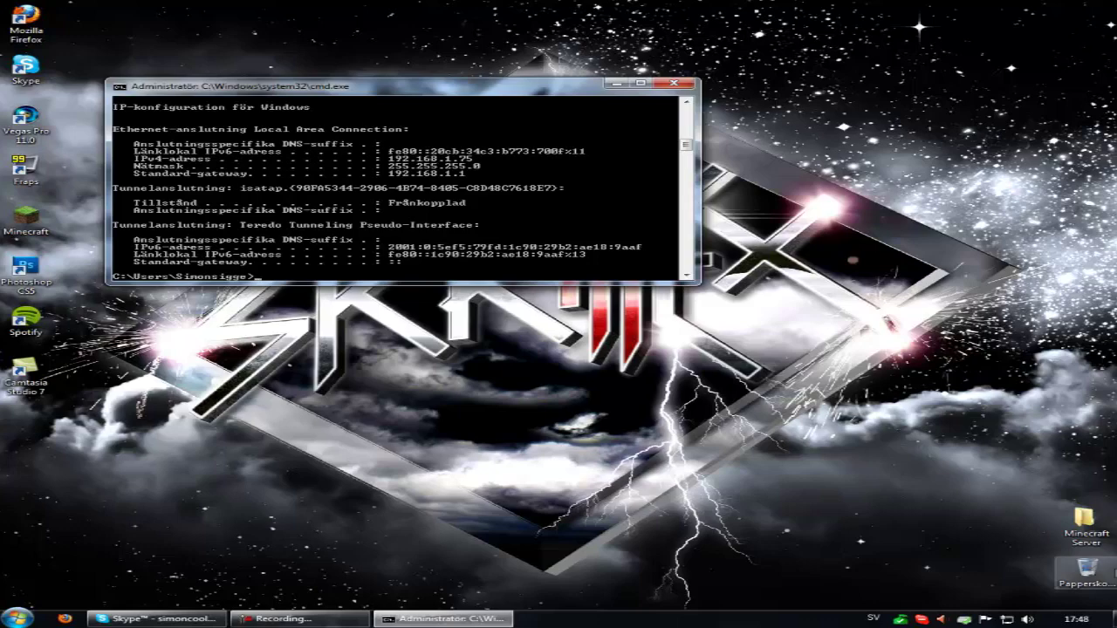
Step: Run Minecraft_Server from its folder, allowing it (Kör) past the security warning
{"action": "double_click", "coordinate": [1090, 547]}
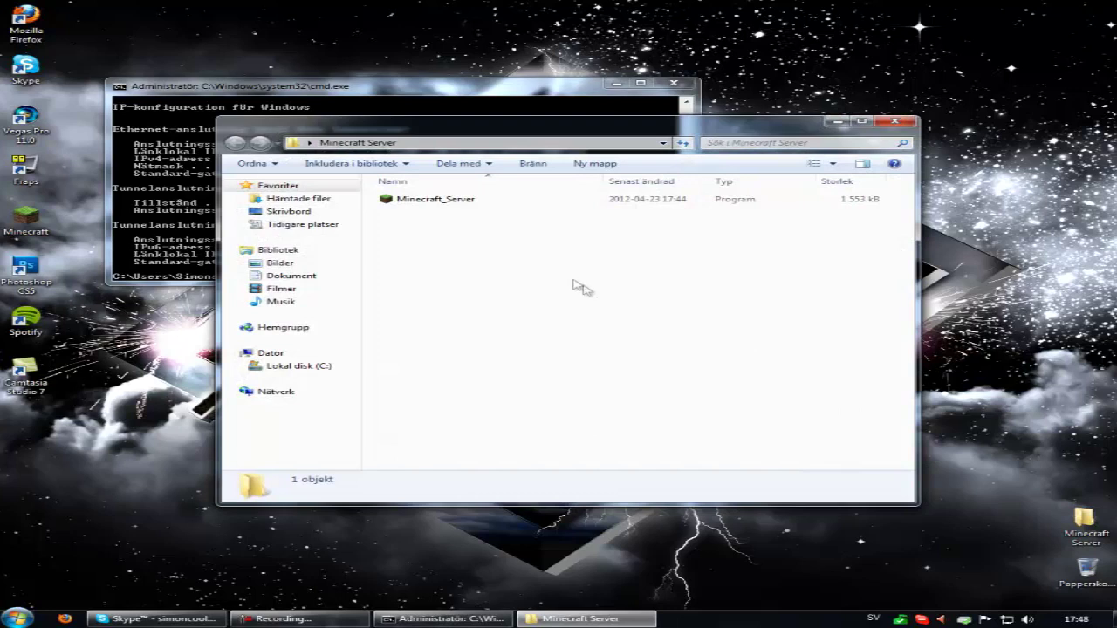
{"action": "double_click", "coordinate": [436, 200]}
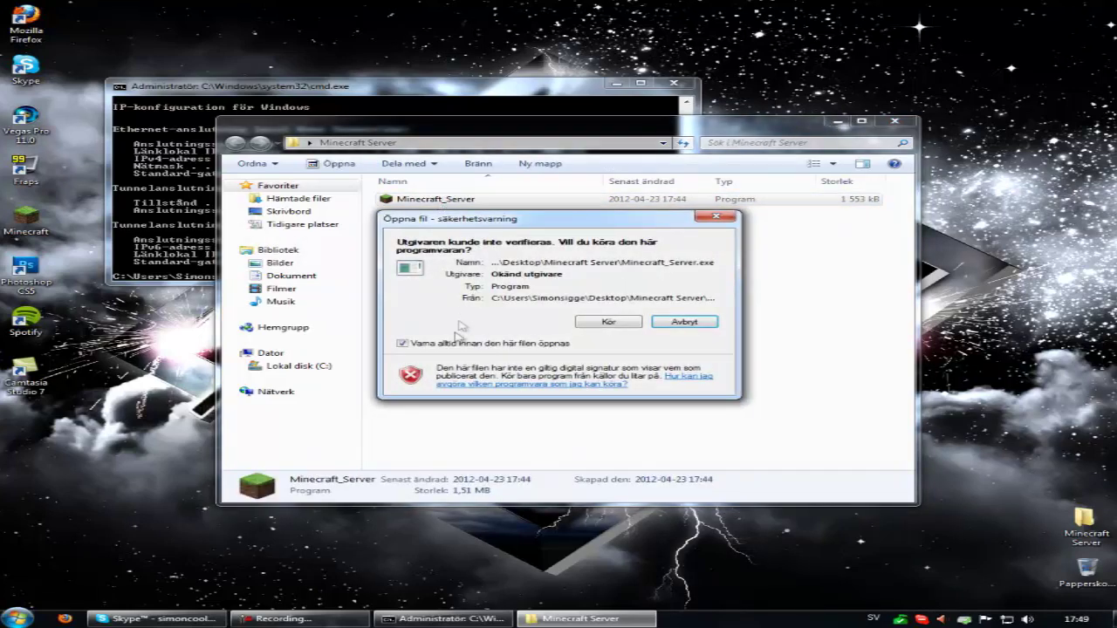
{"action": "left_click", "coordinate": [604, 325]}
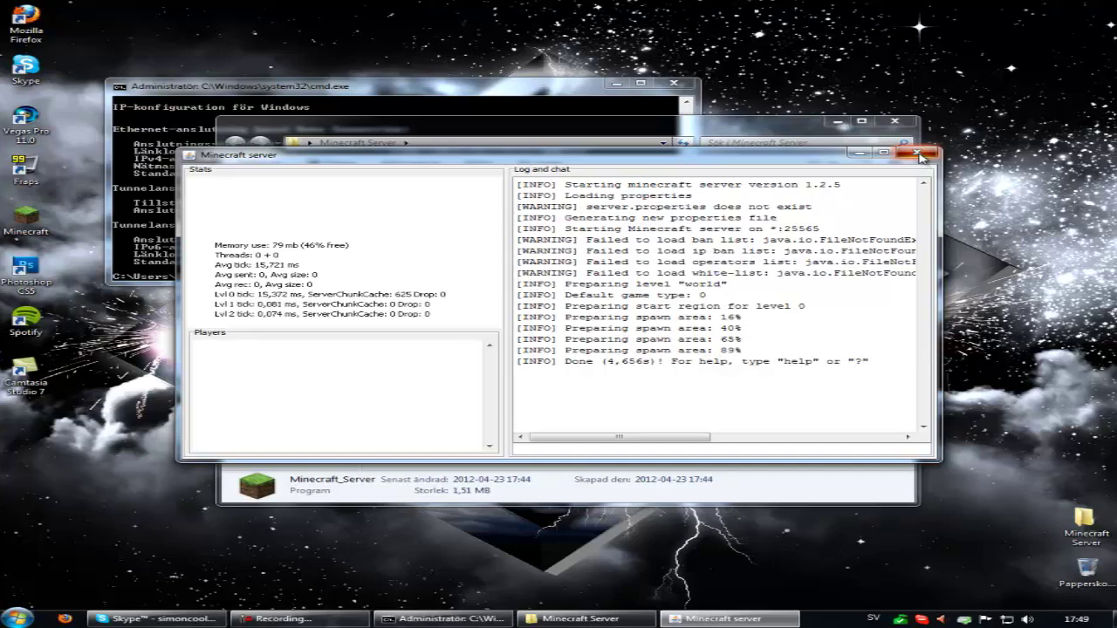
{"action": "left_click", "coordinate": [772, 497]}
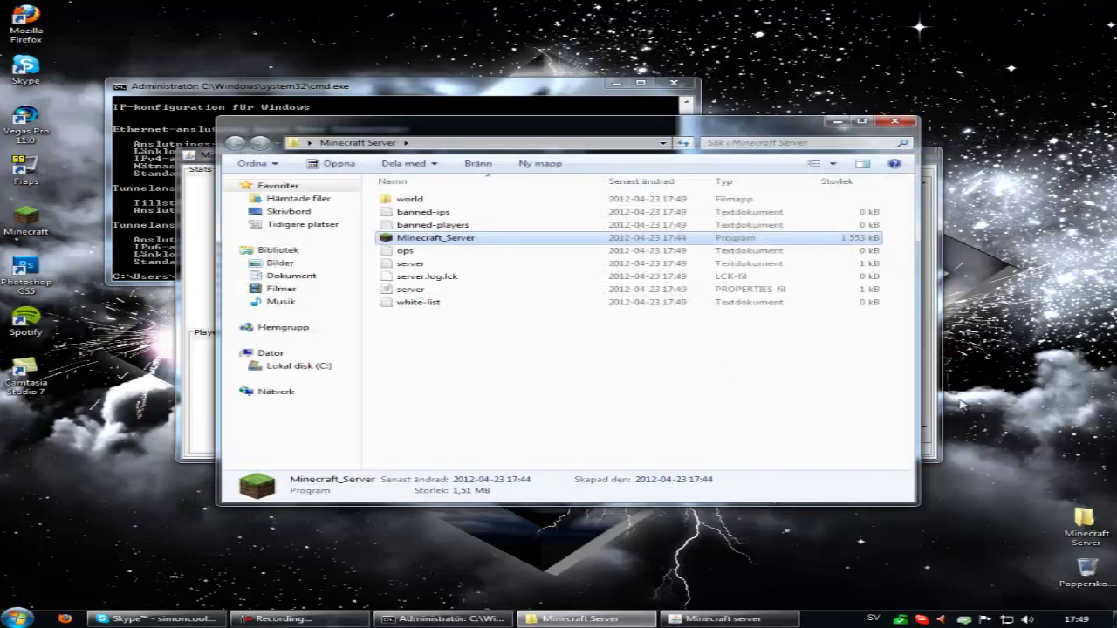
Step: Make server.properties open with Anteckningar (Notepad) by default, then open it
{"action": "left_click", "coordinate": [538, 337]}
{"action": "left_click", "coordinate": [456, 290]}
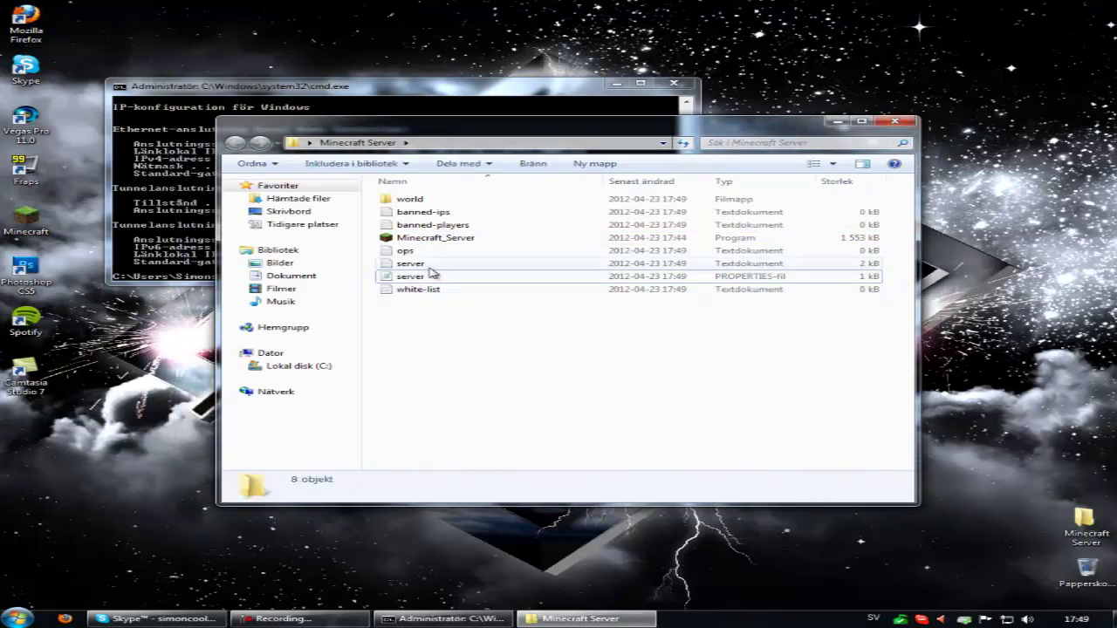
{"action": "left_click", "coordinate": [434, 278]}
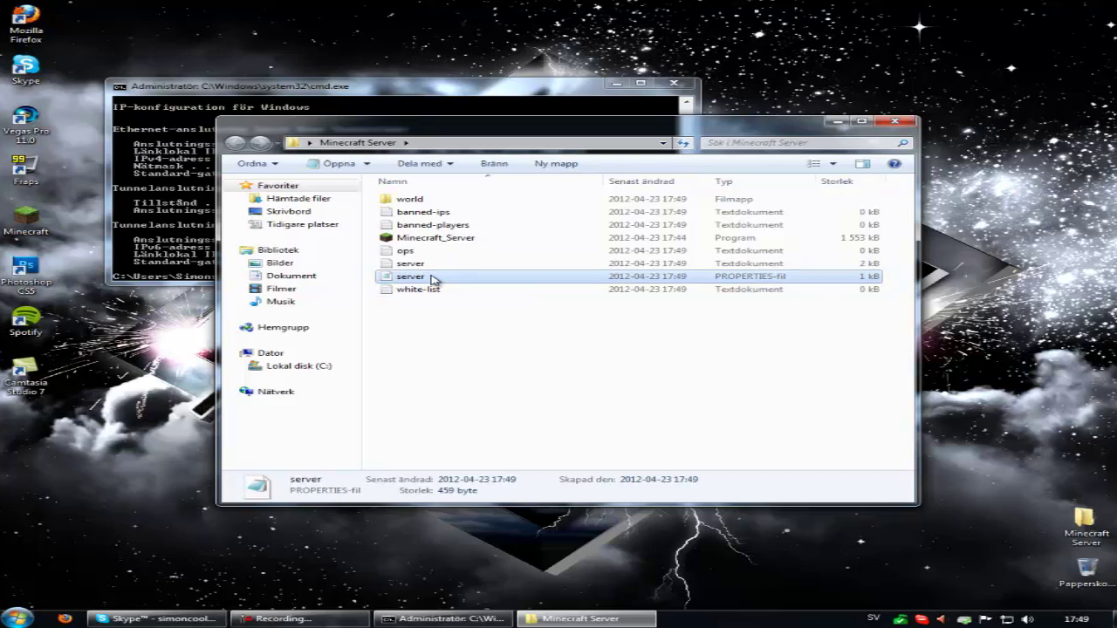
{"action": "right_click", "coordinate": [432, 277]}
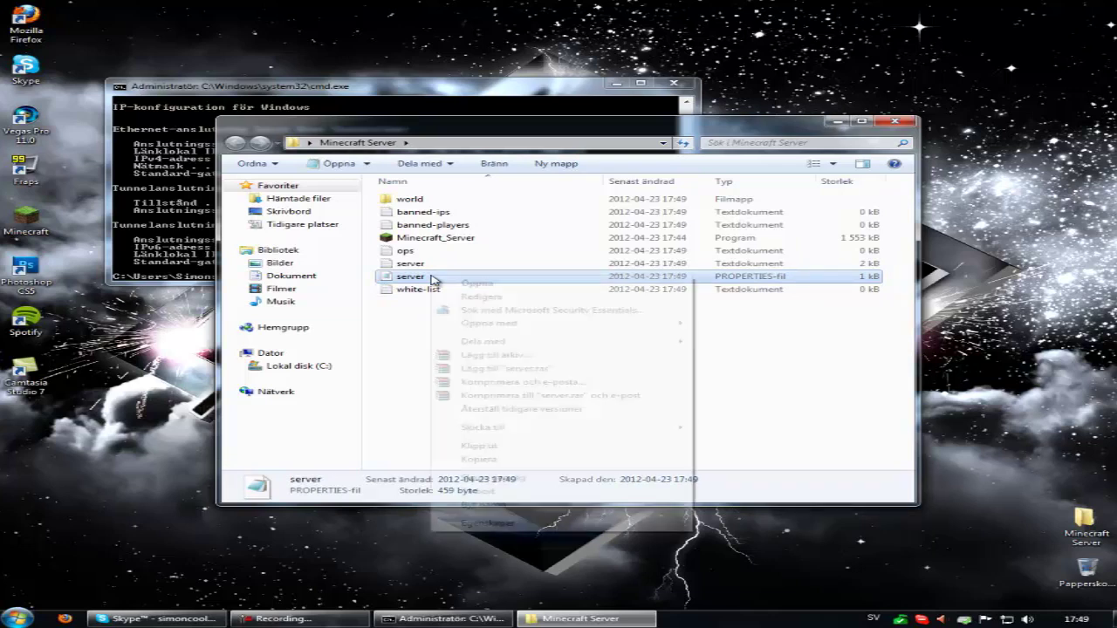
{"action": "left_click", "coordinate": [504, 524]}
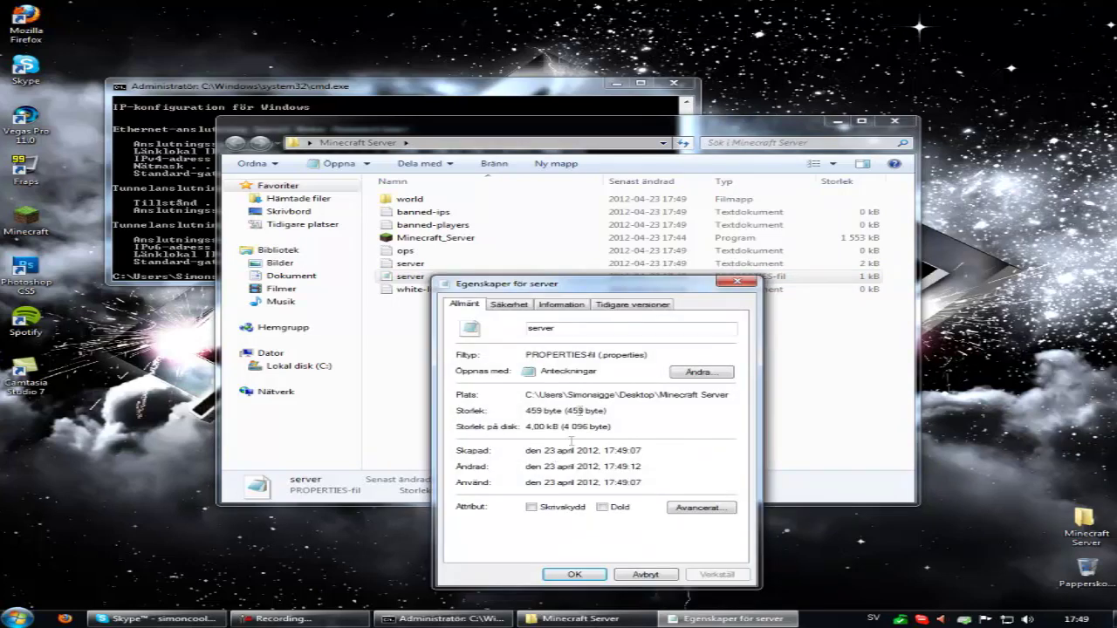
{"action": "left_click", "coordinate": [697, 374]}
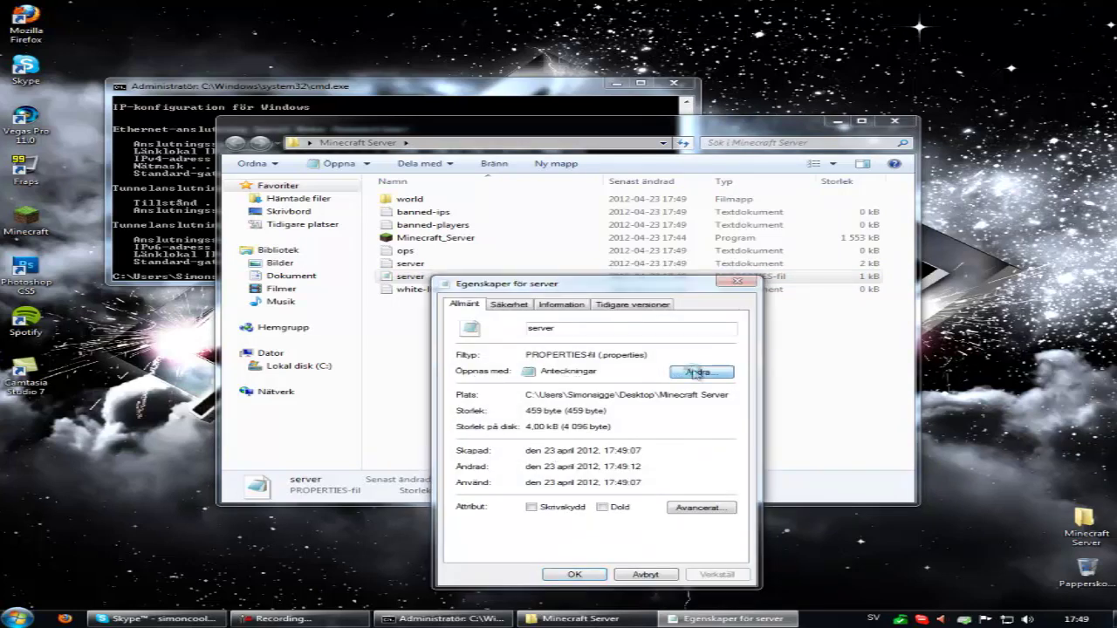
{"action": "left_click", "coordinate": [692, 433]}
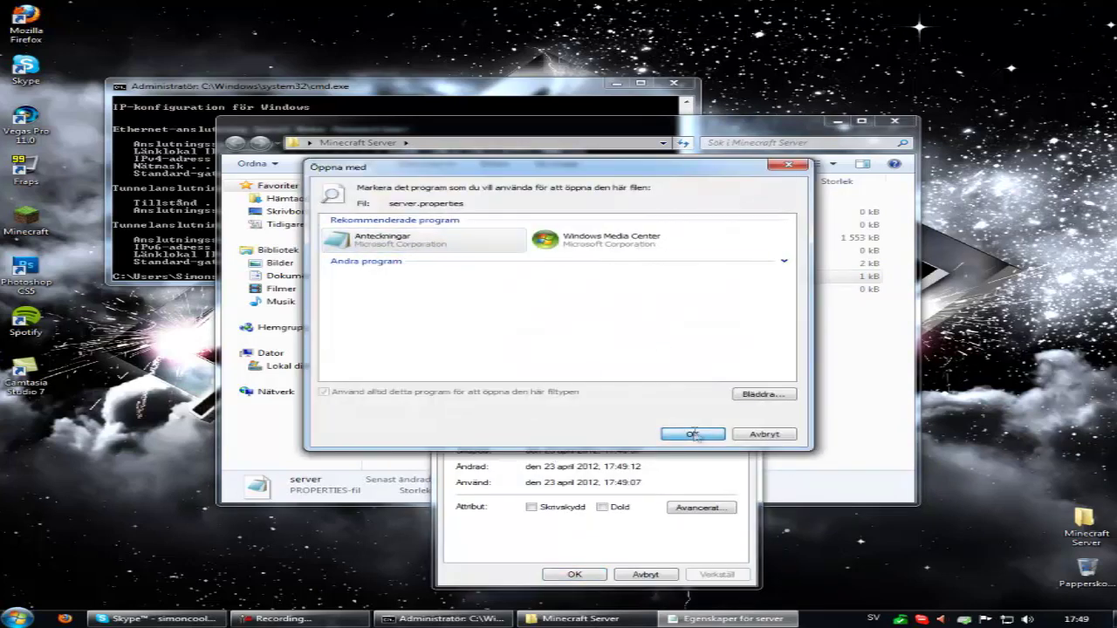
{"action": "left_click", "coordinate": [574, 574]}
{"action": "left_click", "coordinate": [532, 412]}
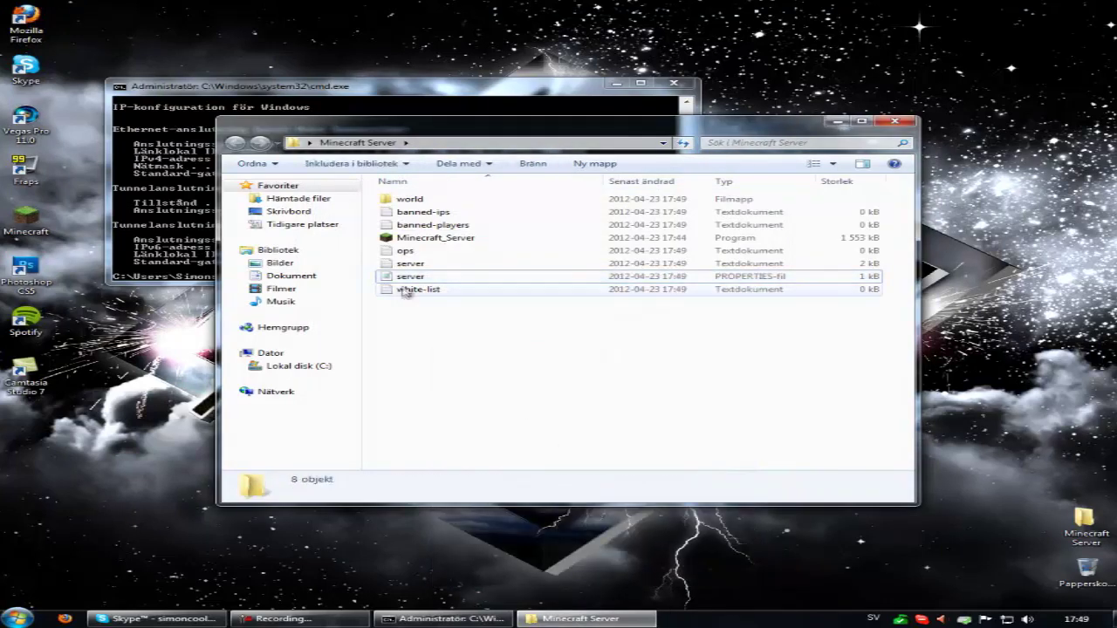
{"action": "double_click", "coordinate": [417, 278]}
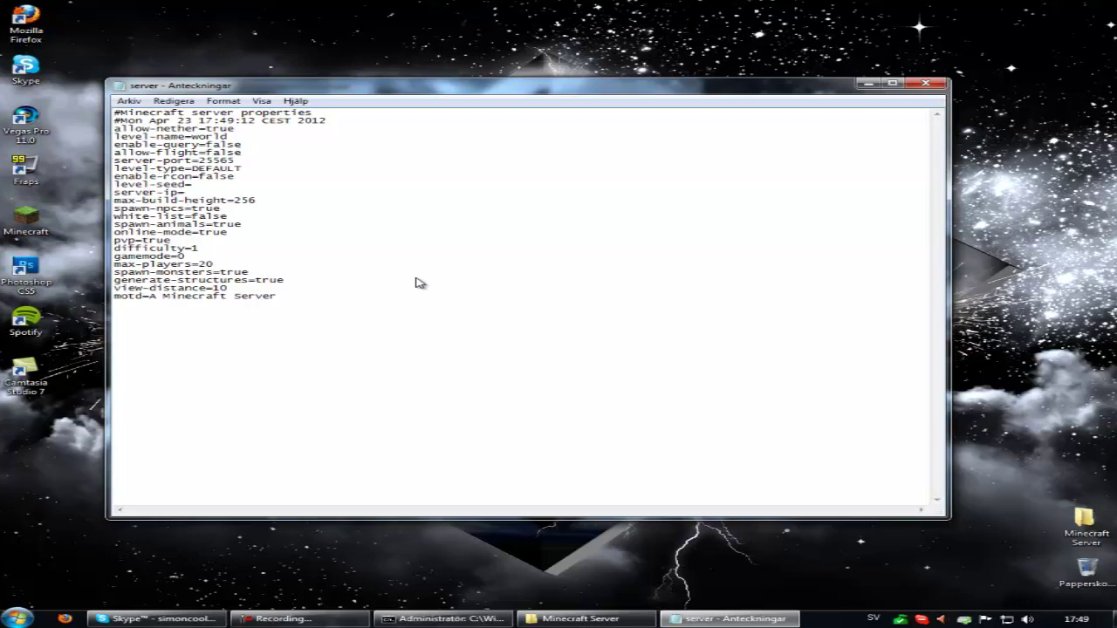
Step: Set server-ip=192.168.1.75, checked against the ipconfig output
{"action": "left_click", "coordinate": [222, 194]}
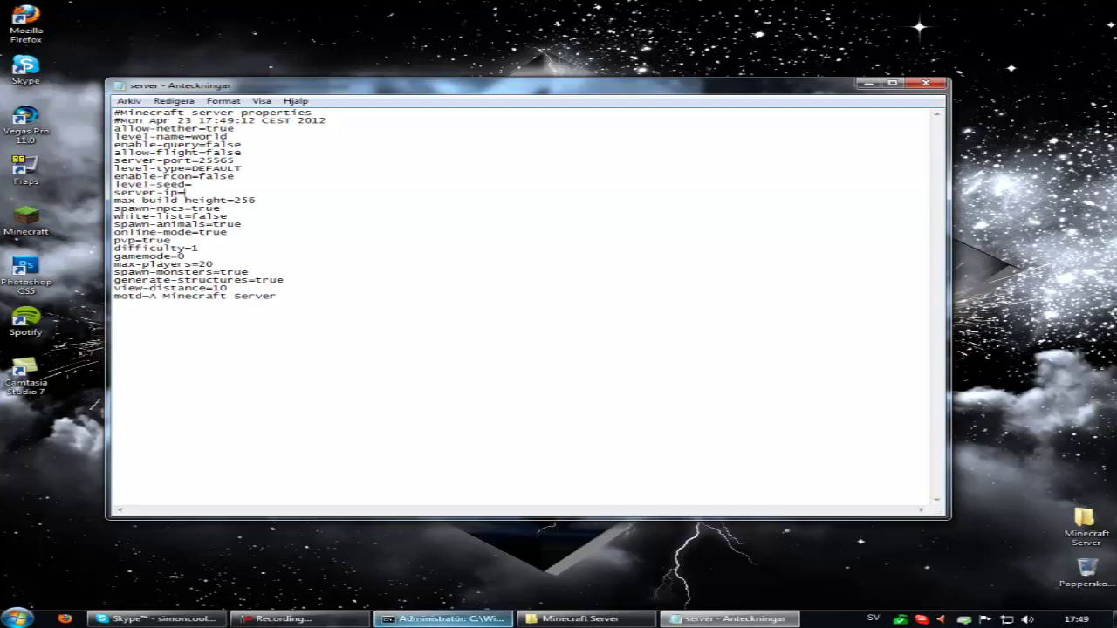
{"action": "left_click", "coordinate": [441, 618]}
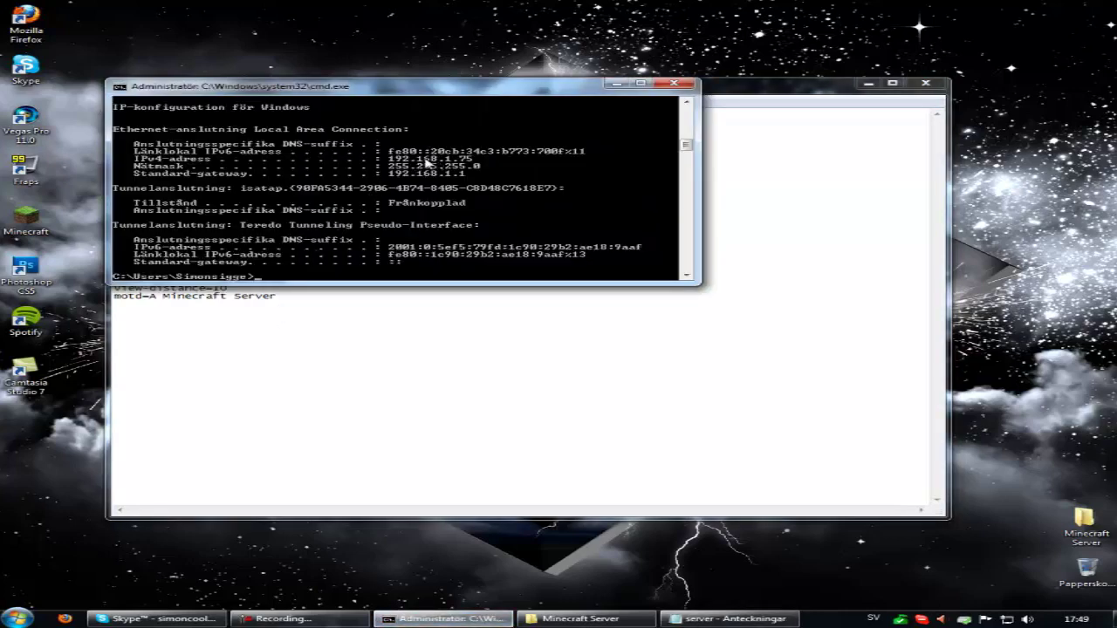
{"action": "left_click", "coordinate": [845, 218]}
{"action": "left_click", "coordinate": [414, 199]}
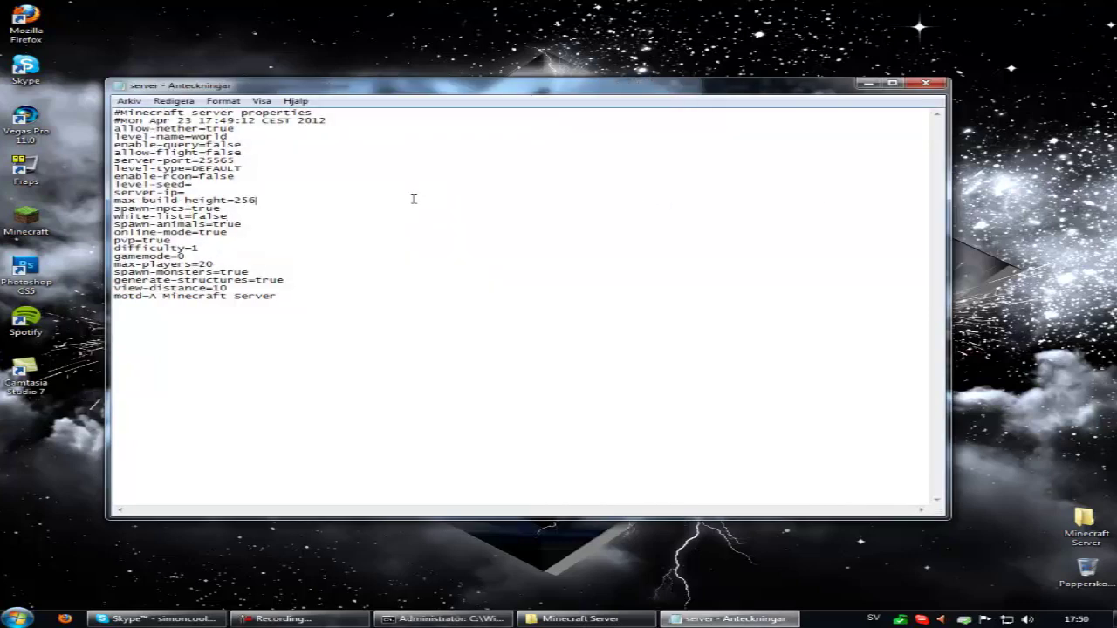
{"action": "type", "text": "192.165"}
{"action": "key", "text": "BackSpace"}
{"action": "type", "text": "8.1.75"}
{"action": "left_click", "coordinate": [443, 618]}
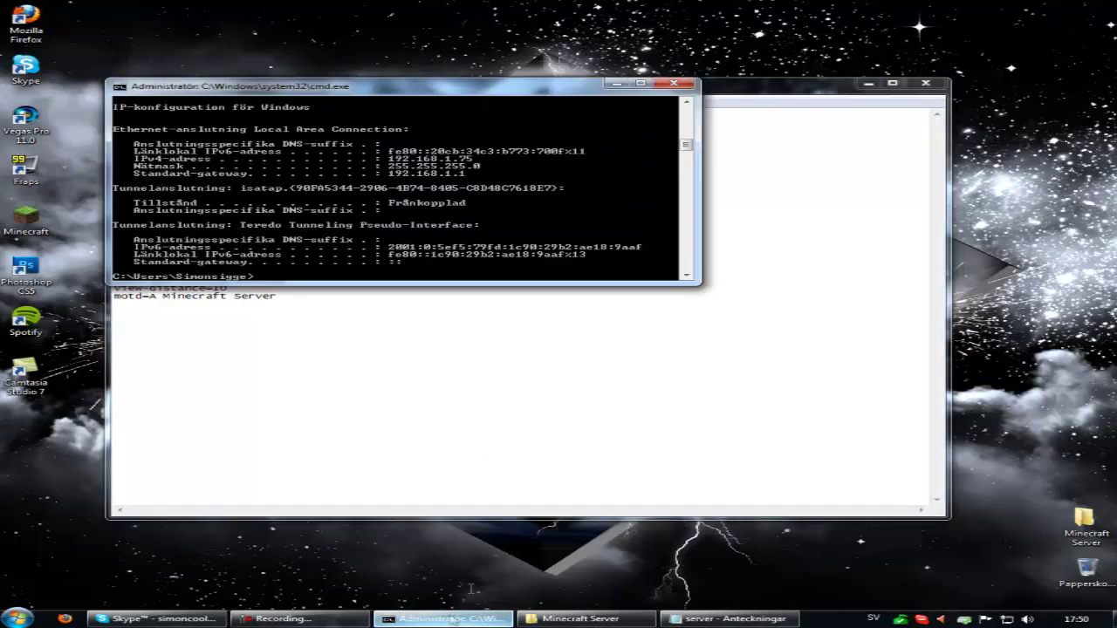
{"action": "left_click", "coordinate": [834, 216]}
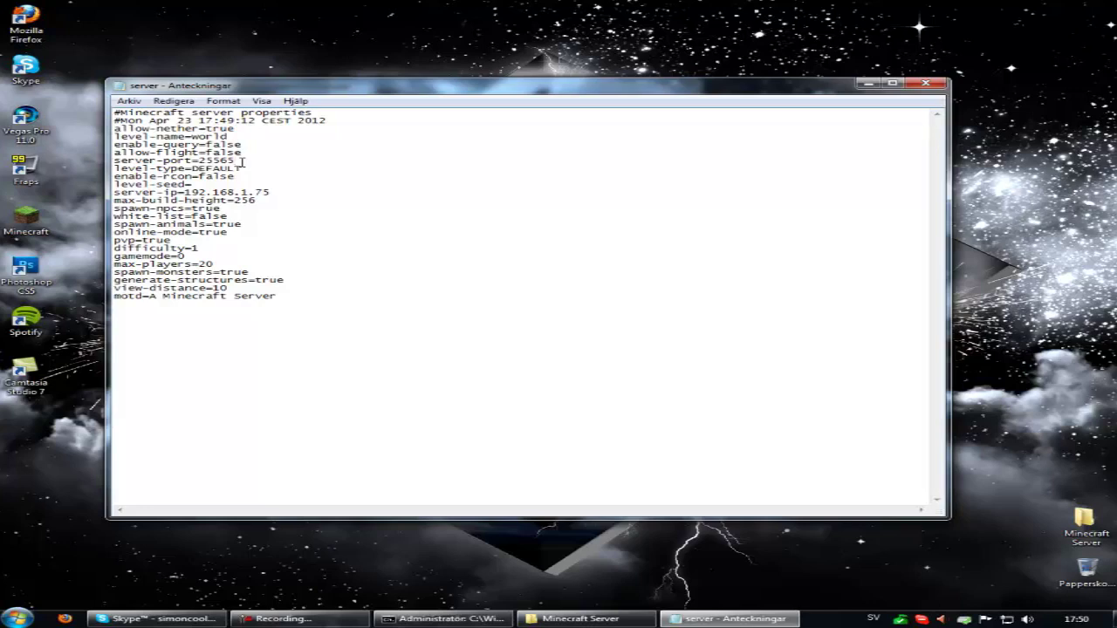
Step: Close Notepad and save the changes to server.properties (Spara)
{"action": "left_click", "coordinate": [926, 83]}
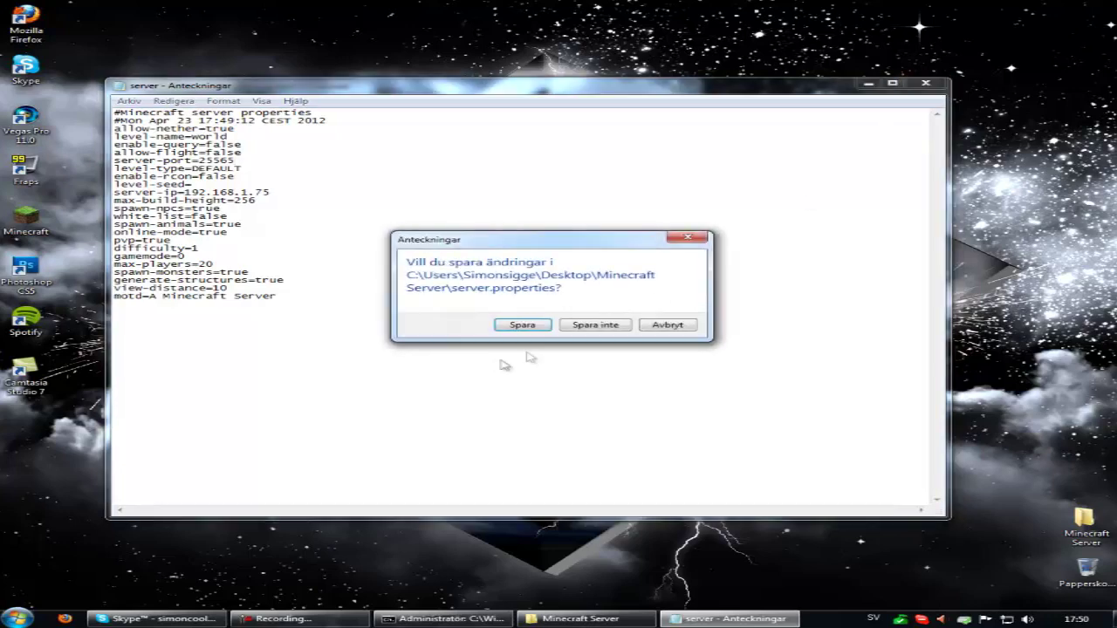
{"action": "left_click", "coordinate": [521, 324]}
{"action": "left_click", "coordinate": [527, 326]}
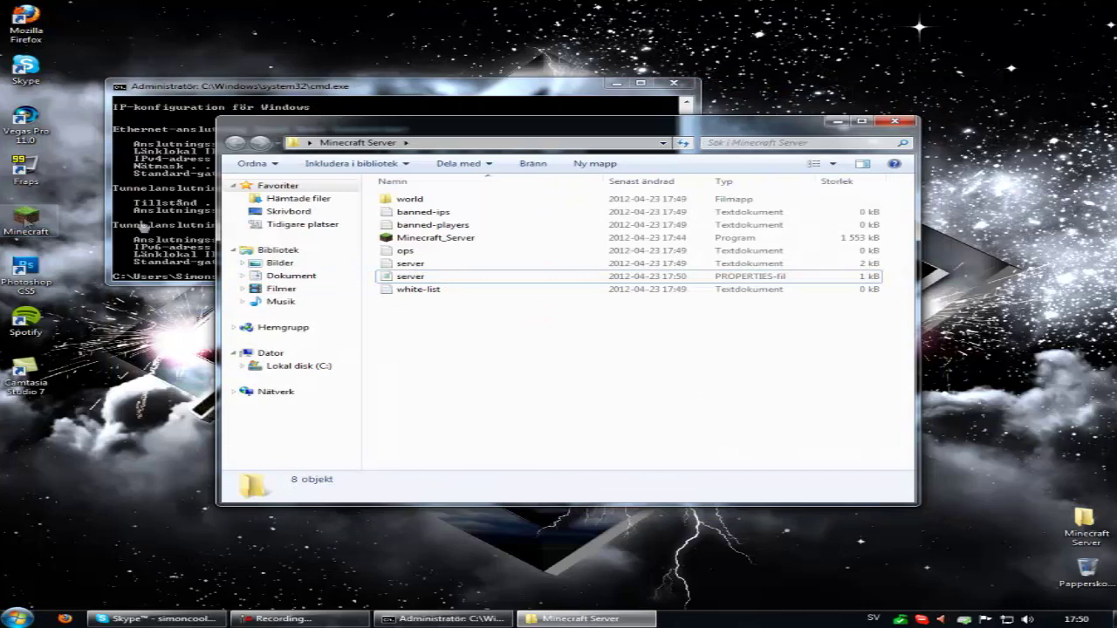
Step: Start Minecraft_Server, mark its 192.168.1.75:25565 address in the log, and launch Minecraft
{"action": "left_click", "coordinate": [455, 238]}
{"action": "double_click", "coordinate": [455, 238]}
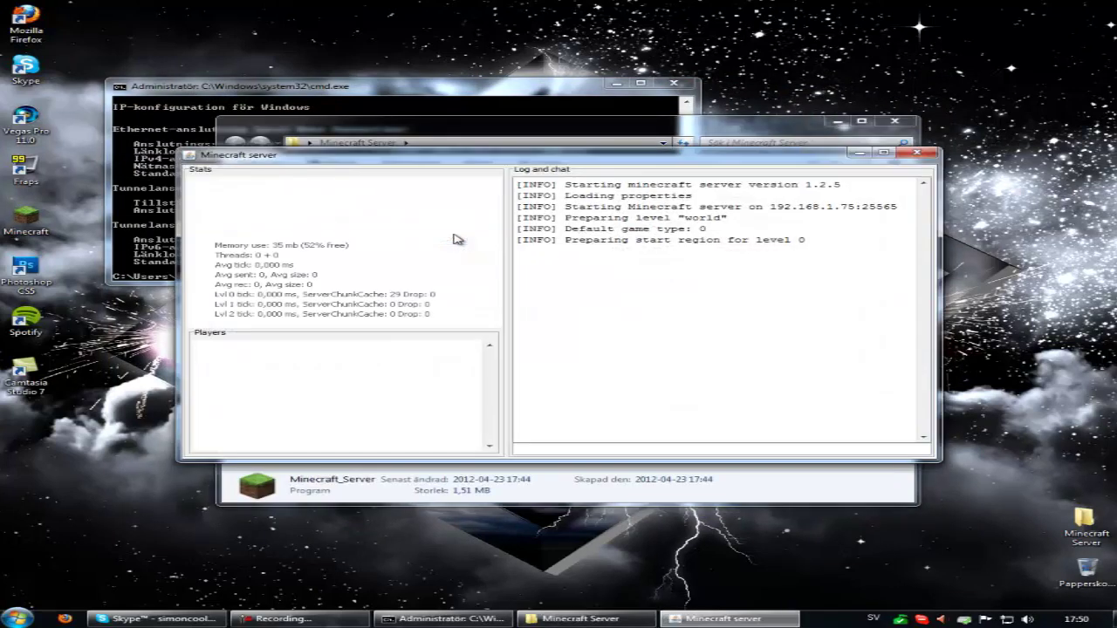
{"action": "left_click_drag", "start_coordinate": [904, 215], "coordinate": [771, 207]}
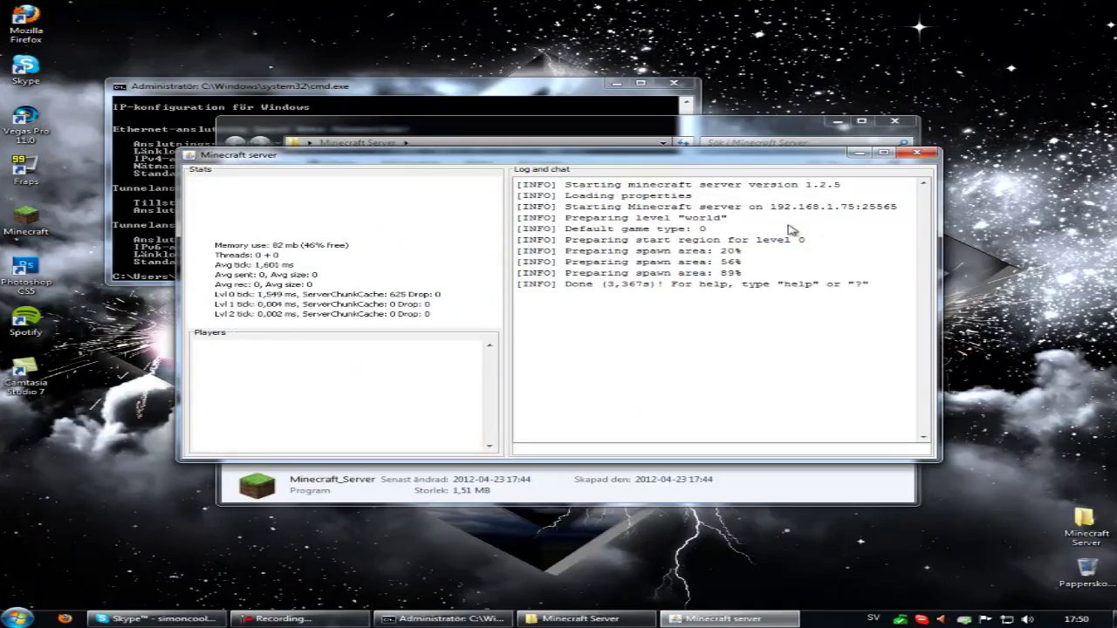
{"action": "left_click", "coordinate": [46, 229]}
{"action": "double_click", "coordinate": [46, 229]}
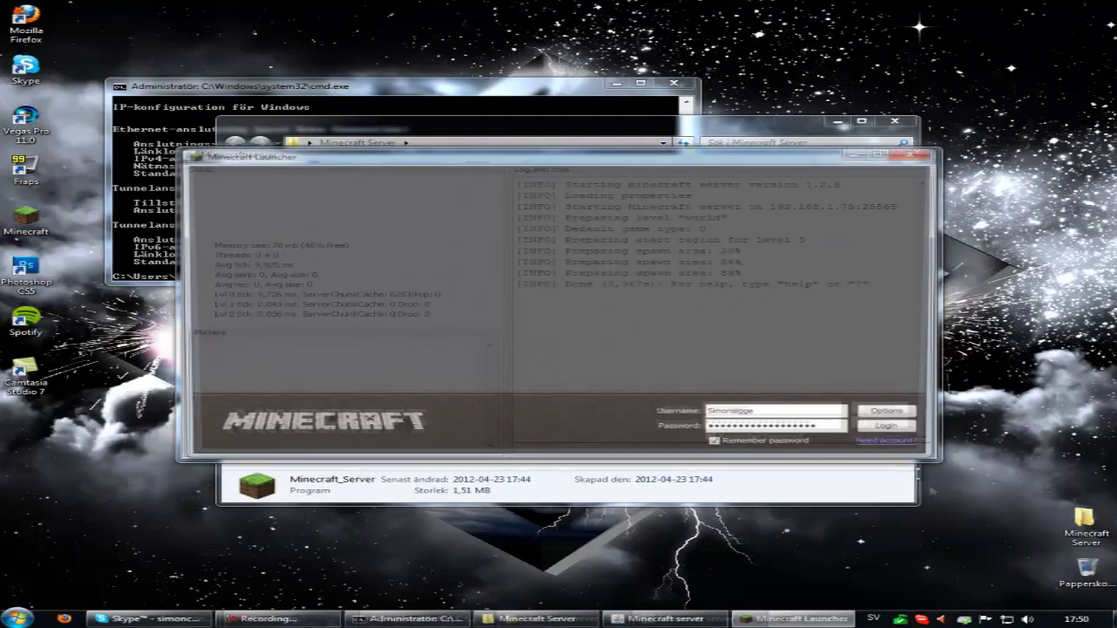
Step: Log in to Minecraft, maximize it, and begin adding a Multiplayer server
{"action": "left_click", "coordinate": [896, 430]}
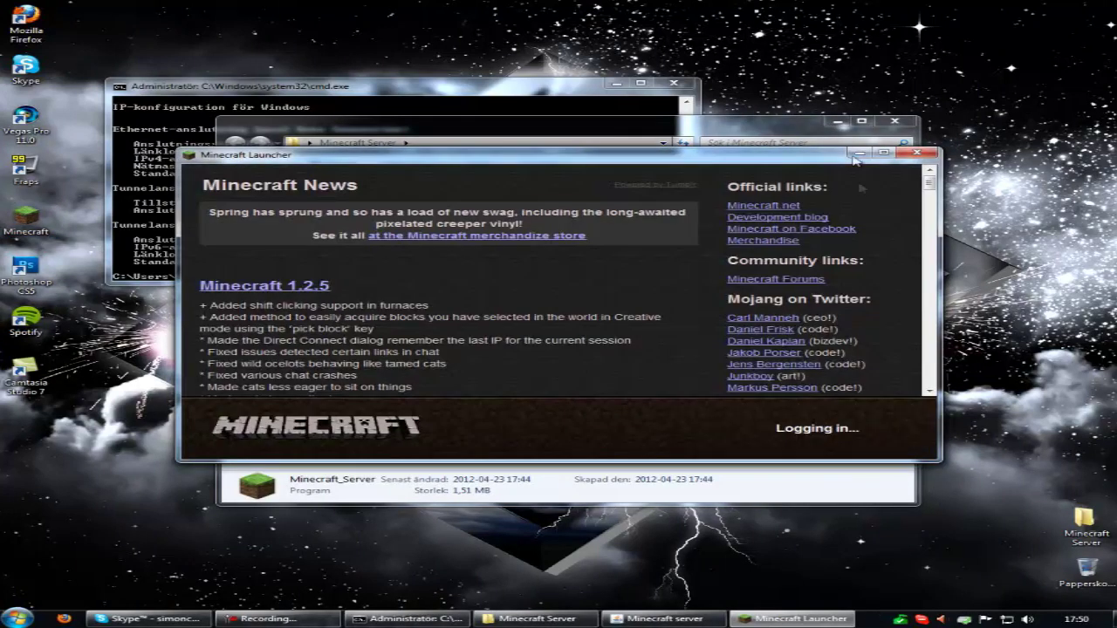
{"action": "left_click", "coordinate": [879, 153]}
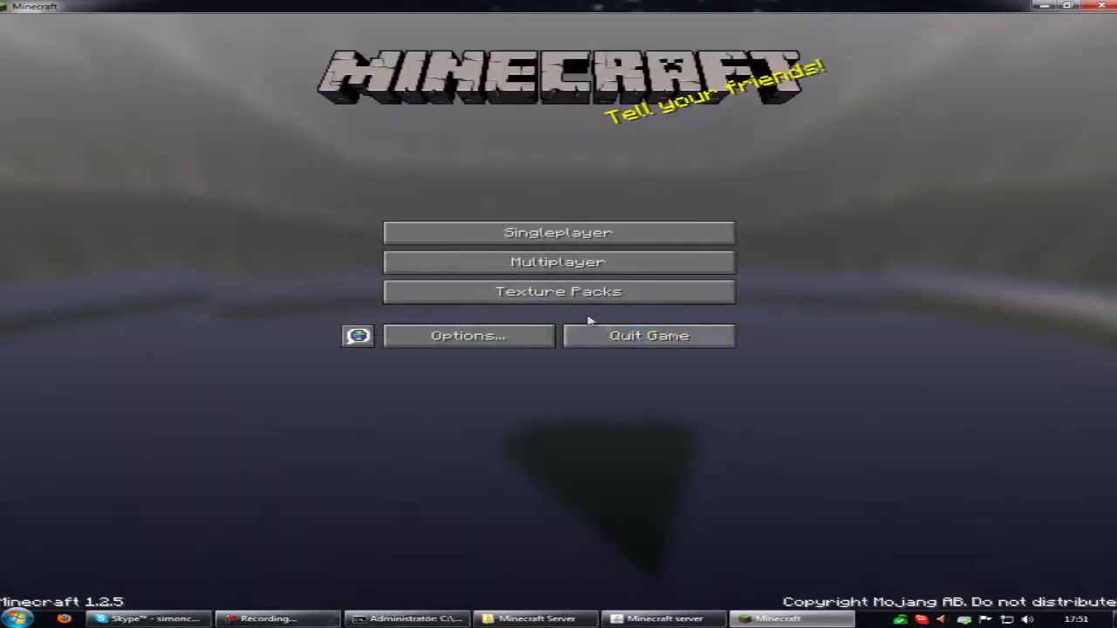
{"action": "left_click", "coordinate": [584, 262]}
{"action": "left_click", "coordinate": [705, 562]}
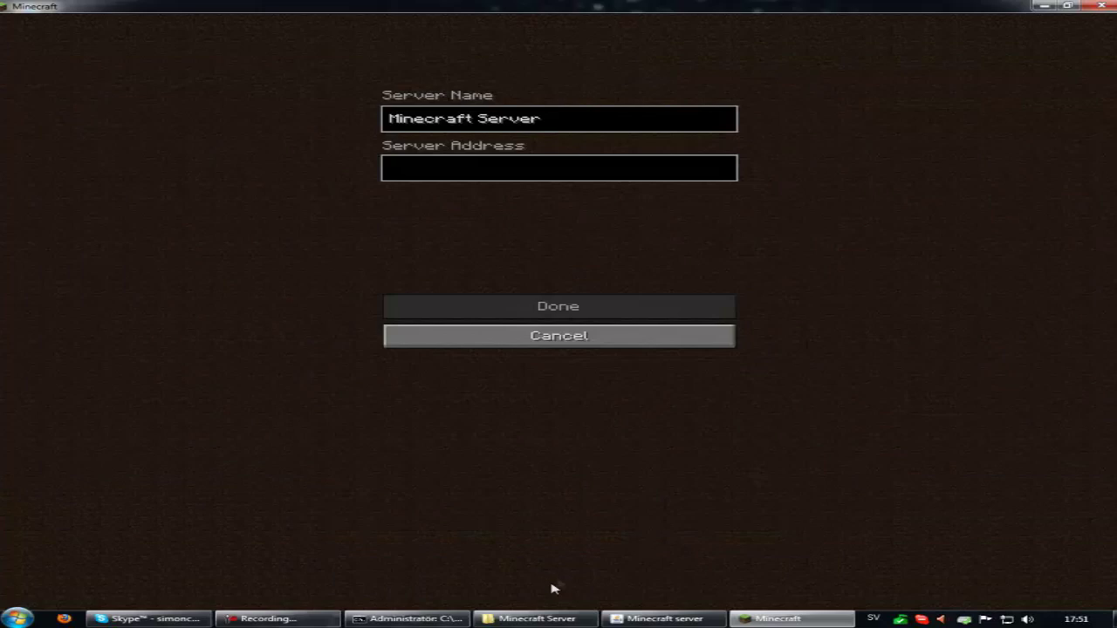
Step: Copy 192.168.1.75:25565 from the server log into the server address and save the entry
{"action": "left_click", "coordinate": [558, 619]}
{"action": "left_click", "coordinate": [663, 618]}
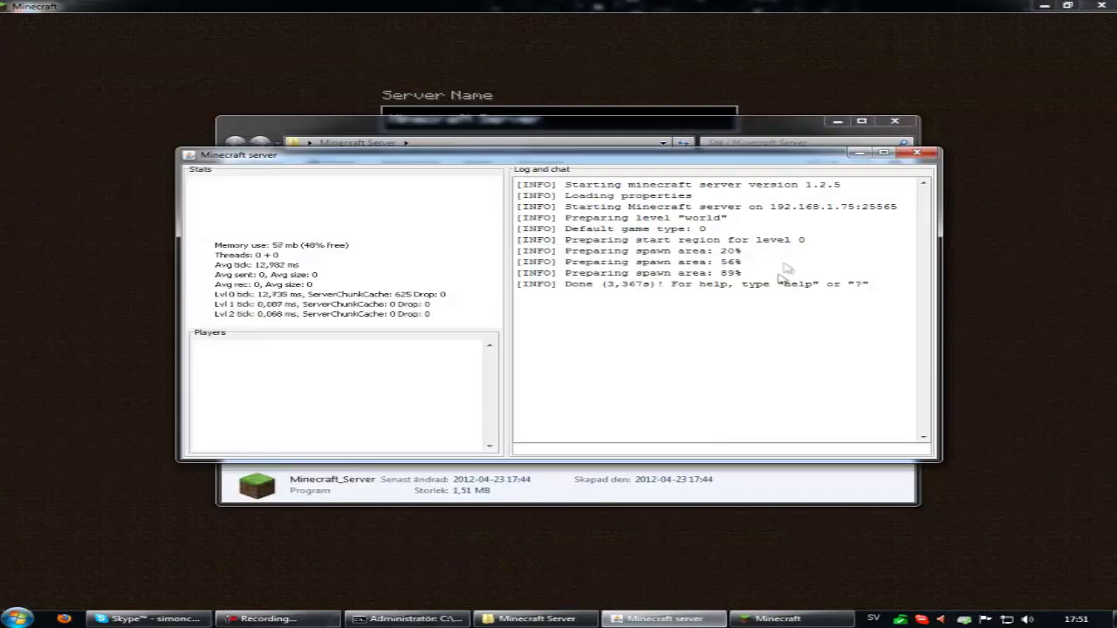
{"action": "left_click_drag", "start_coordinate": [899, 207], "coordinate": [771, 213]}
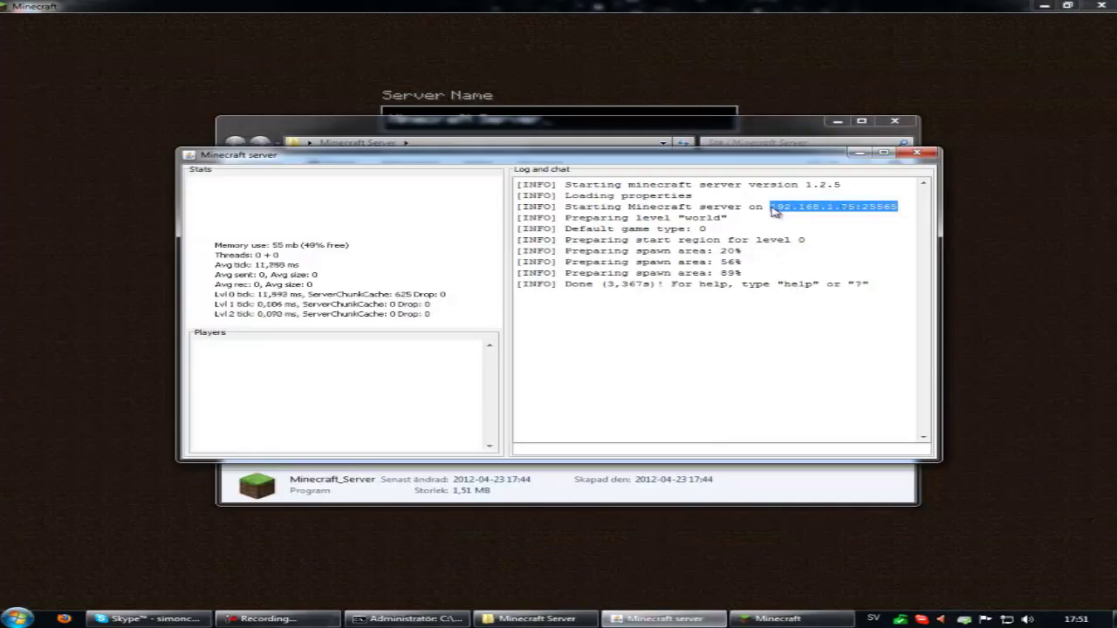
{"action": "key", "text": "ctrl+c"}
{"action": "left_click", "coordinate": [776, 619]}
{"action": "left_click", "coordinate": [440, 174]}
{"action": "key", "text": "ctrl+v"}
{"action": "left_click", "coordinate": [532, 305]}
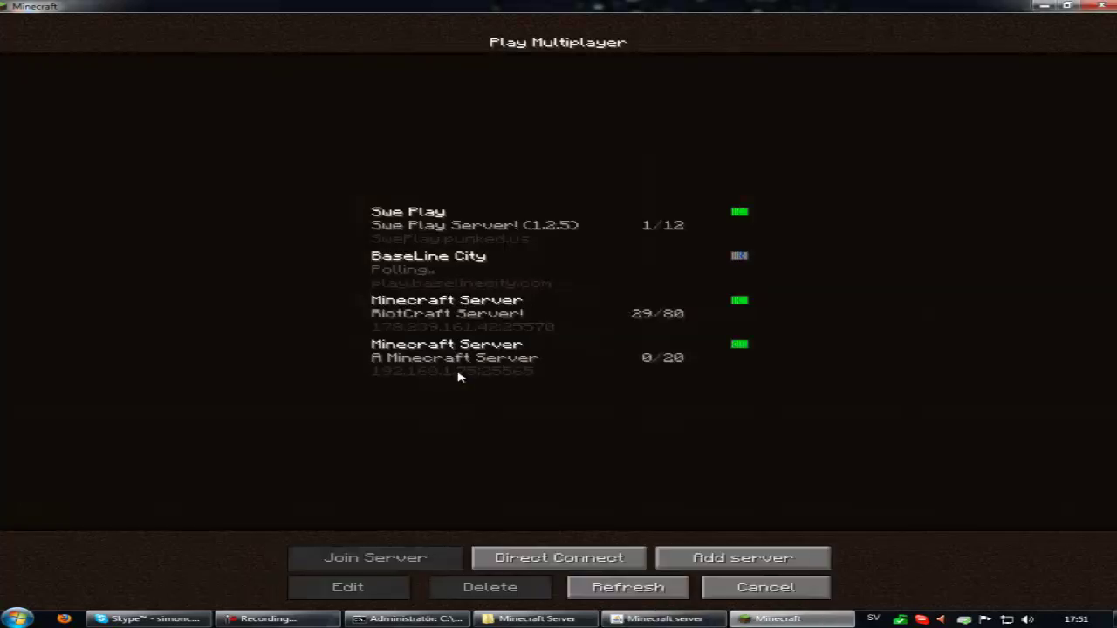
Step: Leave the server list and quit Minecraft, back at the server console
{"action": "left_click", "coordinate": [765, 587]}
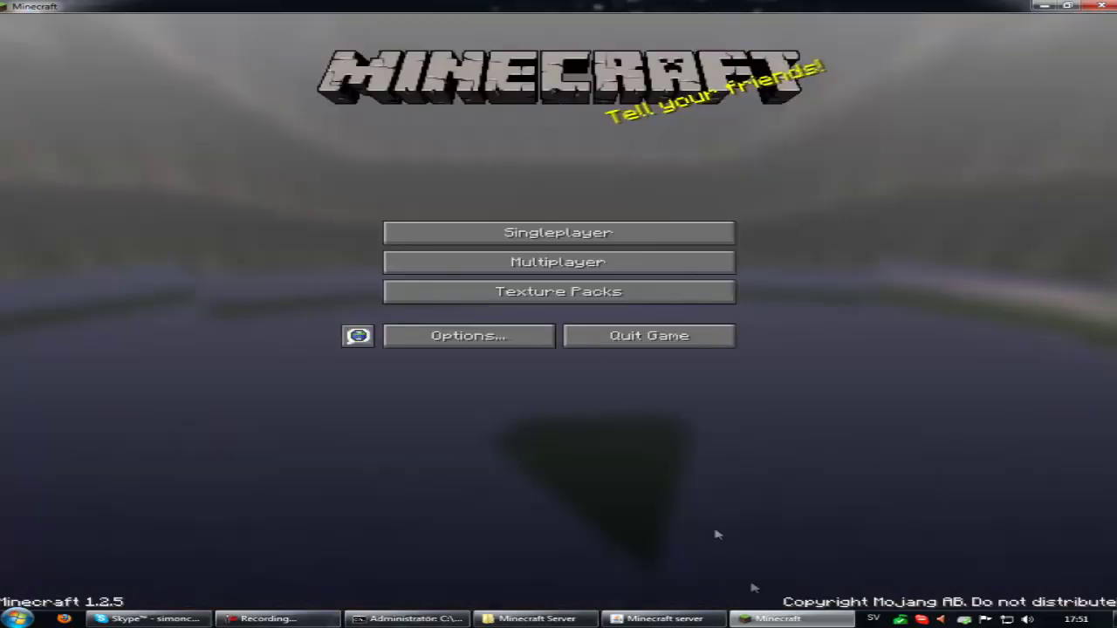
{"action": "left_click", "coordinate": [625, 343]}
{"action": "left_click", "coordinate": [816, 378]}
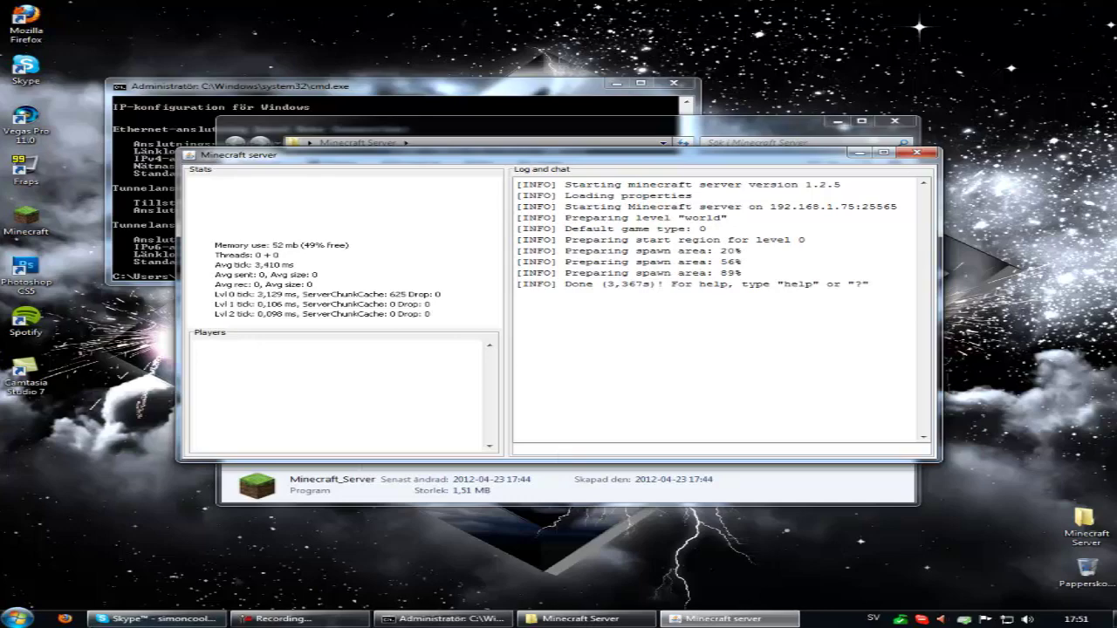
Step: Launch Firefox, then switch back to the Command Prompt ipconfig output
{"action": "left_click", "coordinate": [65, 618]}
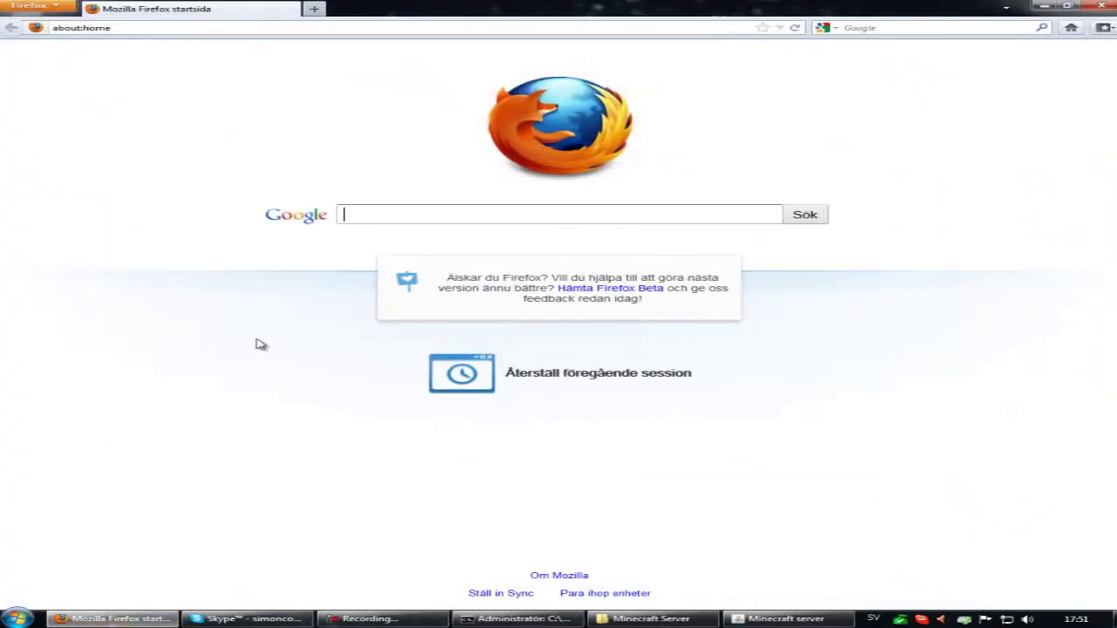
{"action": "left_click", "coordinate": [145, 28]}
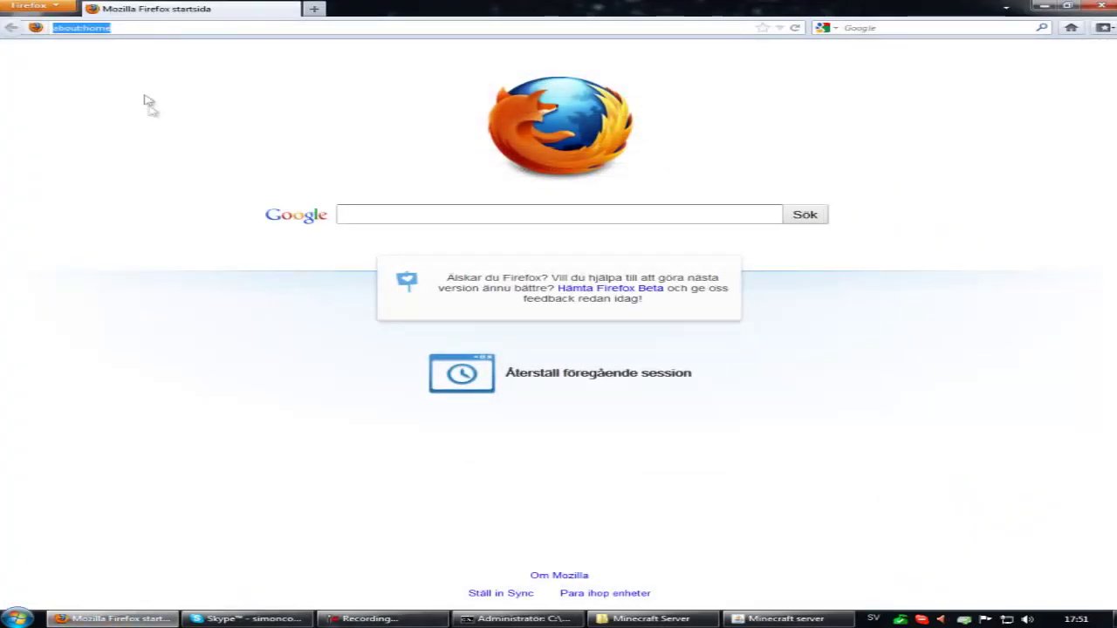
{"action": "left_click", "coordinate": [517, 618]}
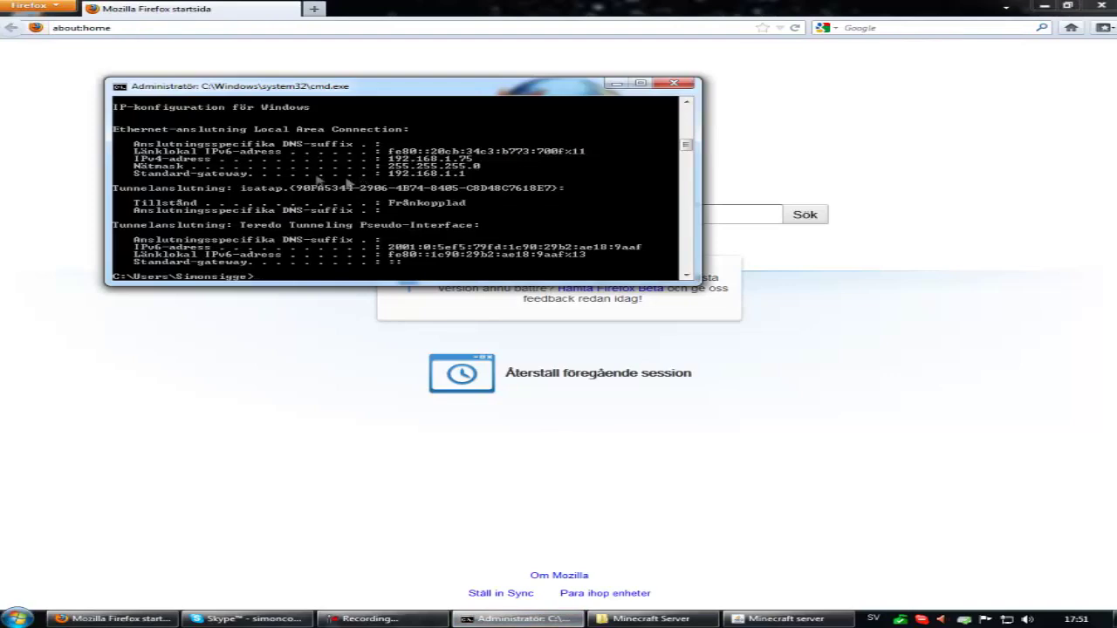
Step: Scroll the ipconfig output to find default gateway 192.168.1.1, then return to Firefox's address bar
{"action": "scroll", "coordinate": [265, 175], "scroll_direction": "up", "scroll_amount": 1}
{"action": "scroll", "coordinate": [268, 188], "scroll_direction": "up", "scroll_amount": 8}
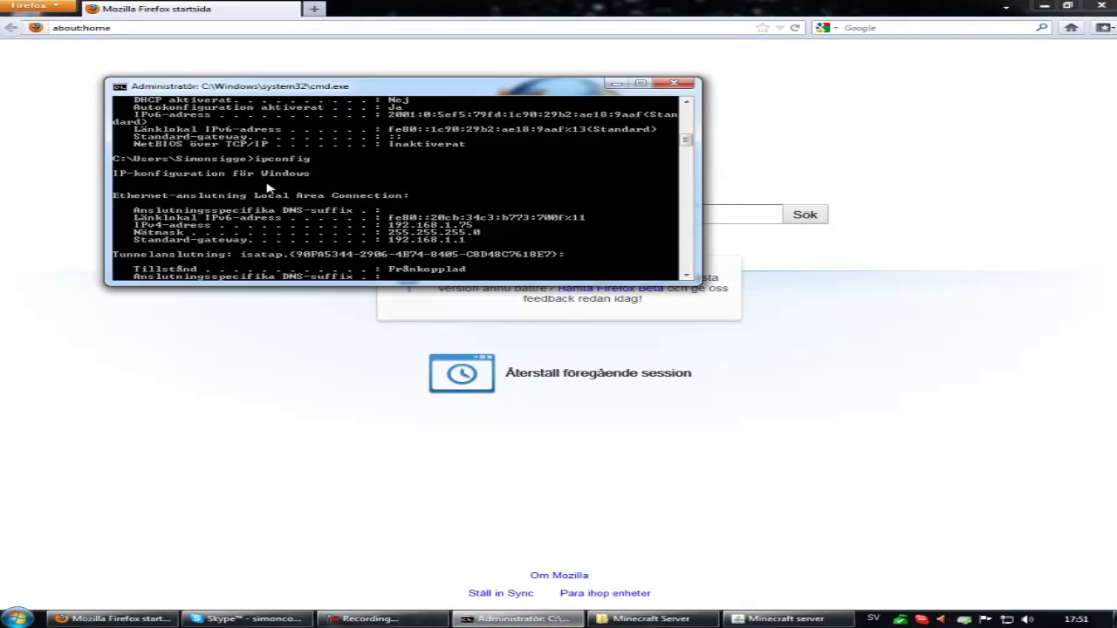
{"action": "scroll", "coordinate": [238, 180], "scroll_direction": "up", "scroll_amount": 6}
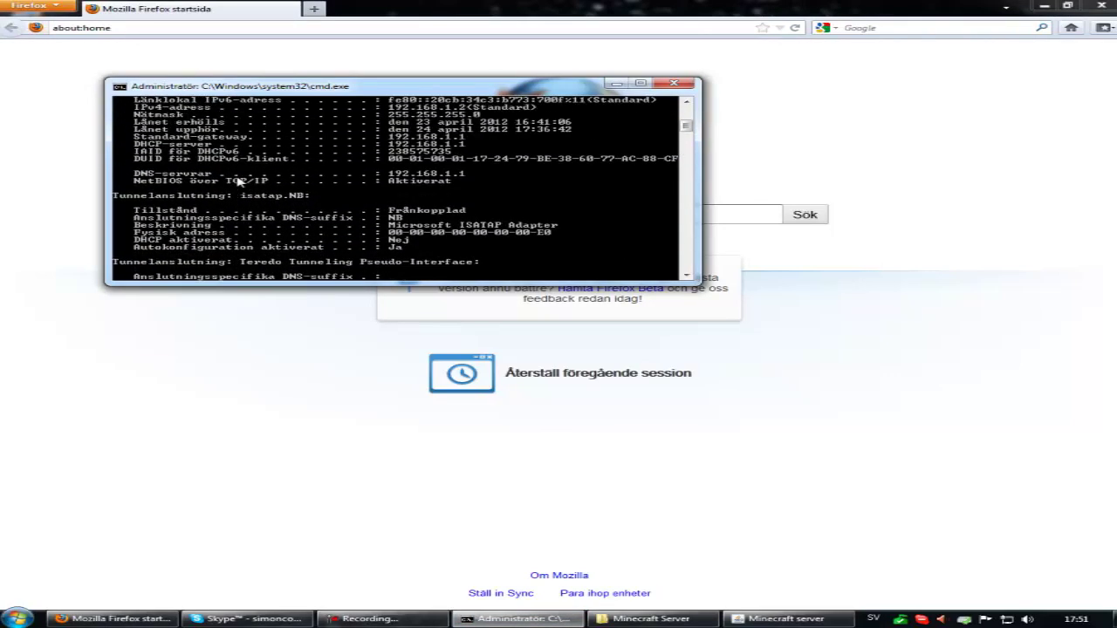
{"action": "scroll", "coordinate": [226, 175], "scroll_direction": "up", "scroll_amount": 4}
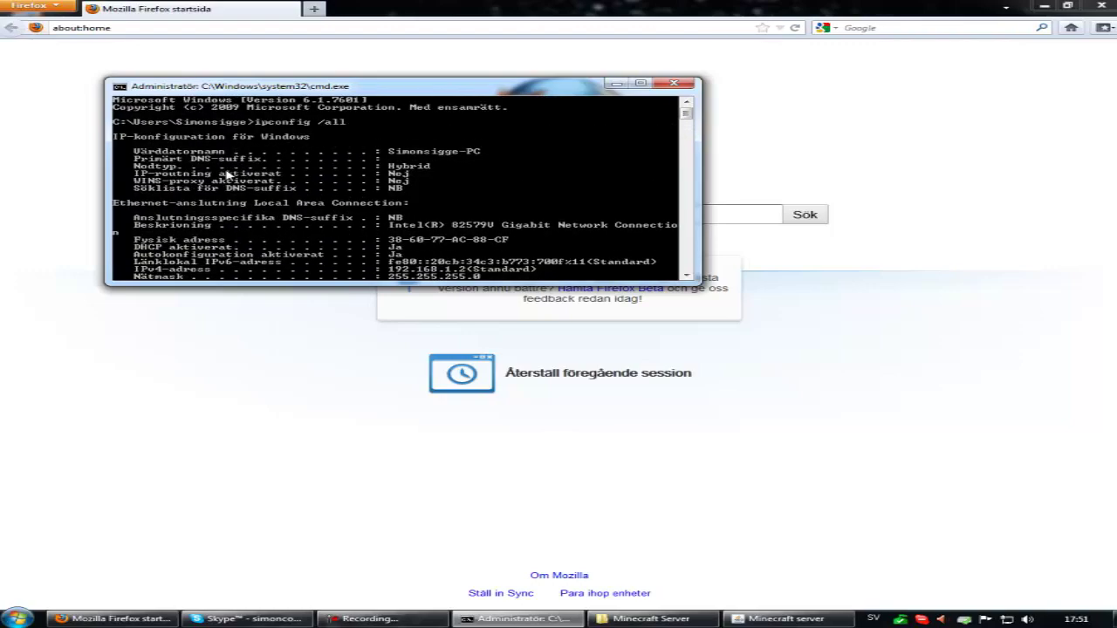
{"action": "scroll", "coordinate": [226, 174], "scroll_direction": "down", "scroll_amount": 18}
{"action": "scroll", "coordinate": [226, 174], "scroll_direction": "up", "scroll_amount": 7}
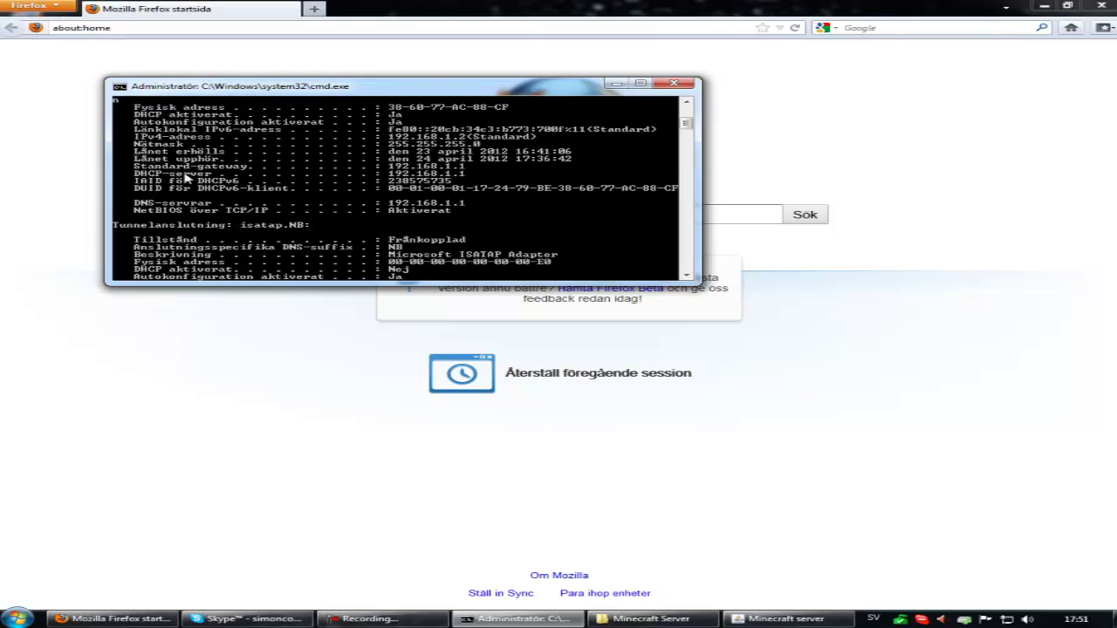
{"action": "scroll", "coordinate": [185, 177], "scroll_direction": "up", "scroll_amount": 6}
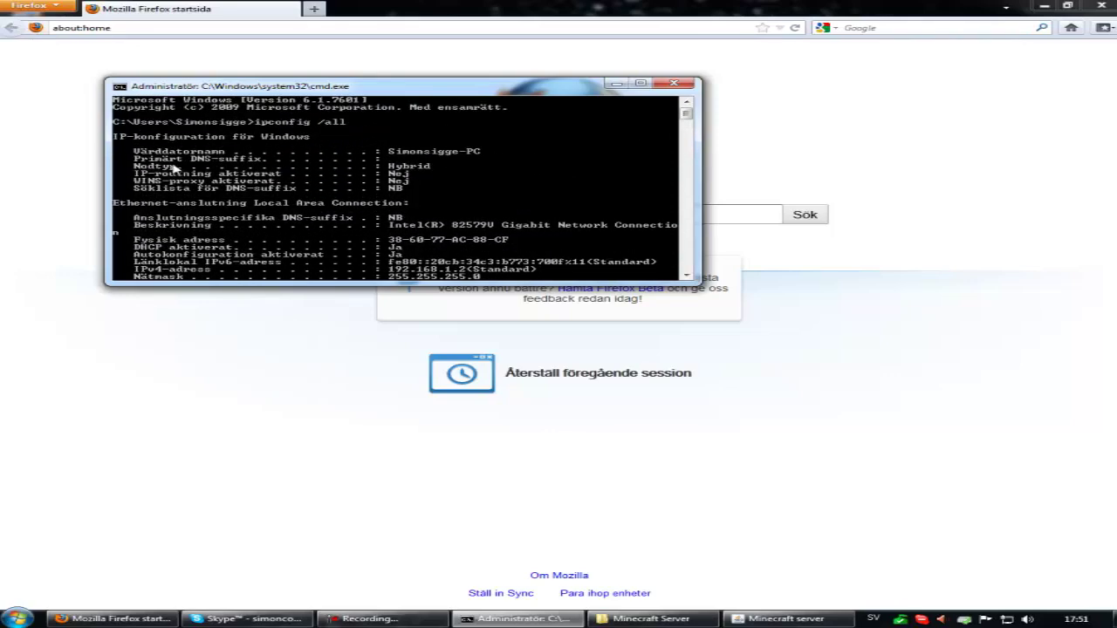
{"action": "scroll", "coordinate": [174, 167], "scroll_direction": "down", "scroll_amount": 13}
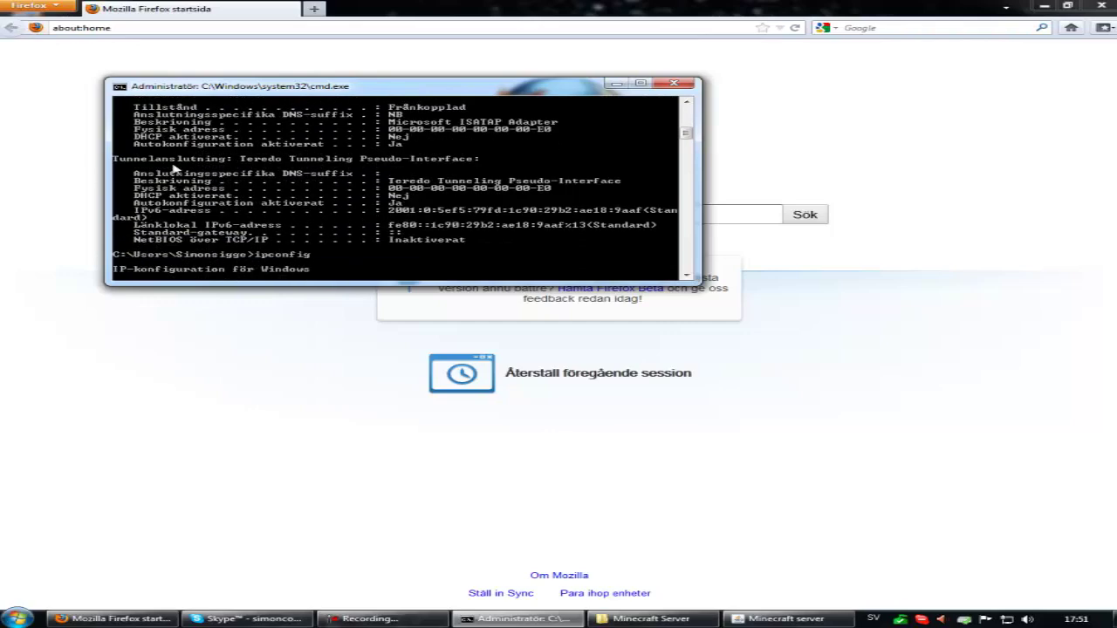
{"action": "scroll", "coordinate": [174, 168], "scroll_direction": "down", "scroll_amount": 6}
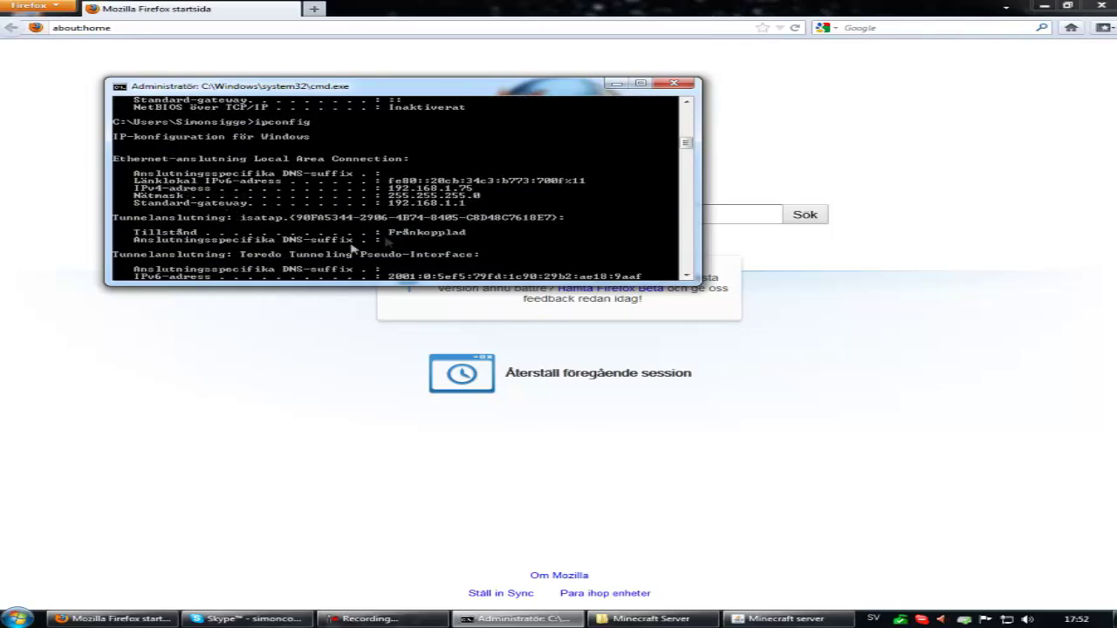
{"action": "left_click", "coordinate": [4, 266]}
{"action": "left_click", "coordinate": [194, 28]}
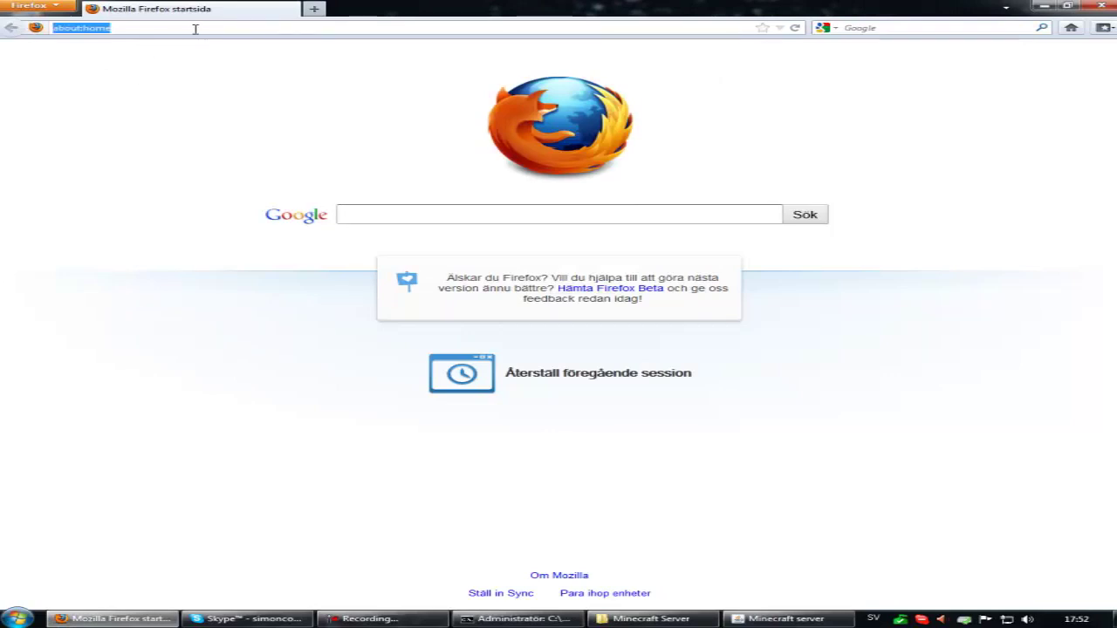
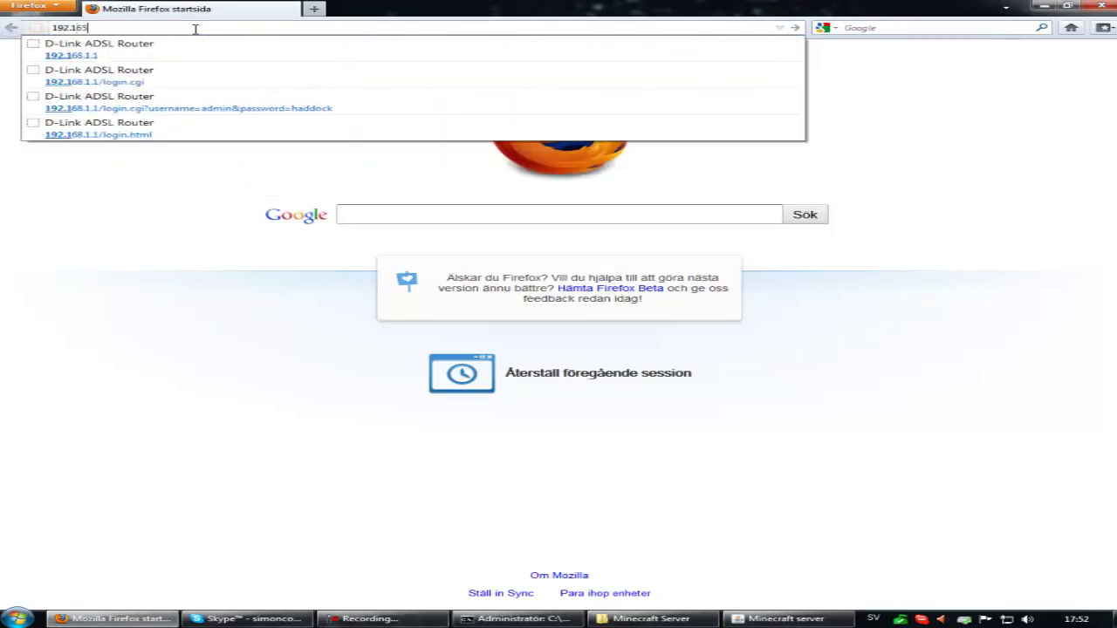
Step: Open 192.168.1.1 in Firefox and log in to the router with the admin password
{"action": "key", "text": "BackSpace"}
{"action": "key", "text": "Return"}
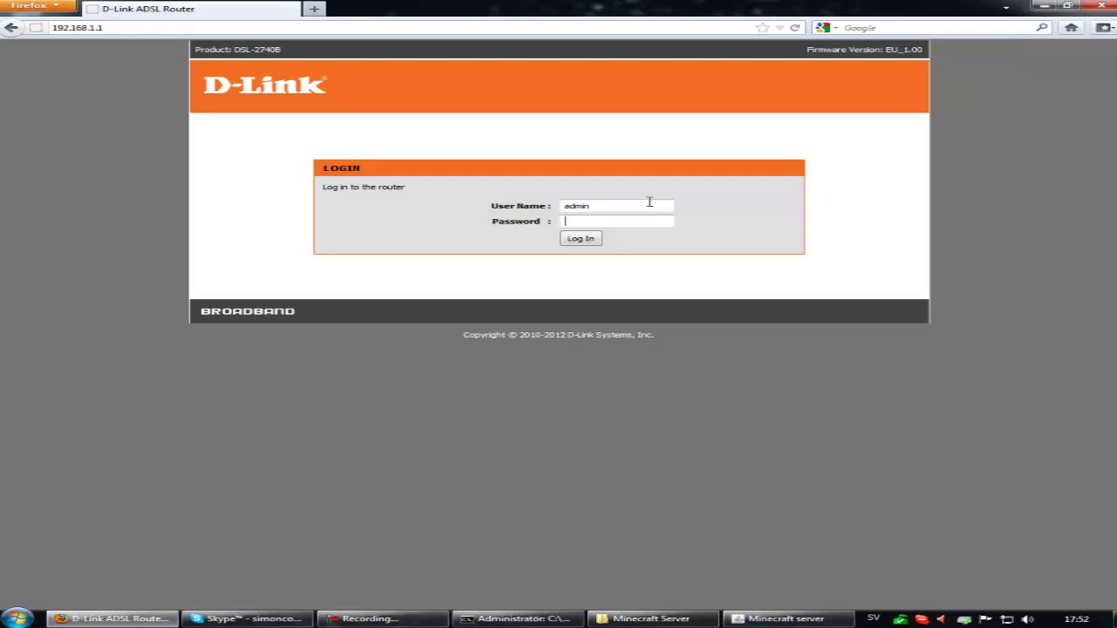
{"action": "key", "text": "Return"}
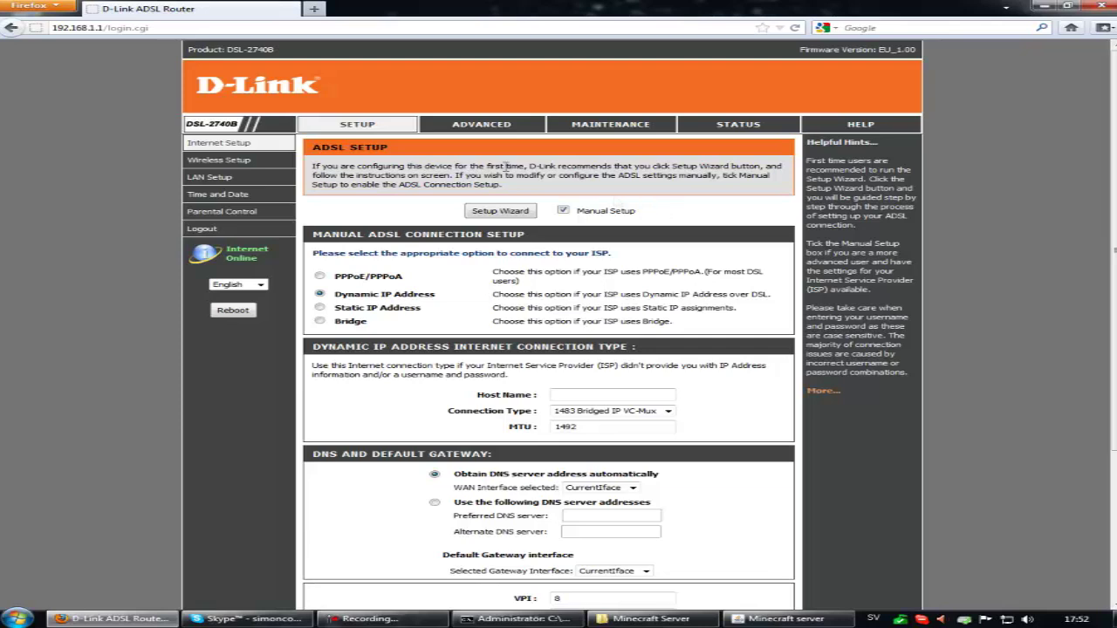
Step: Go to ADVANCED port forwarding and name a new rule 'Minecraft'
{"action": "left_click", "coordinate": [469, 129]}
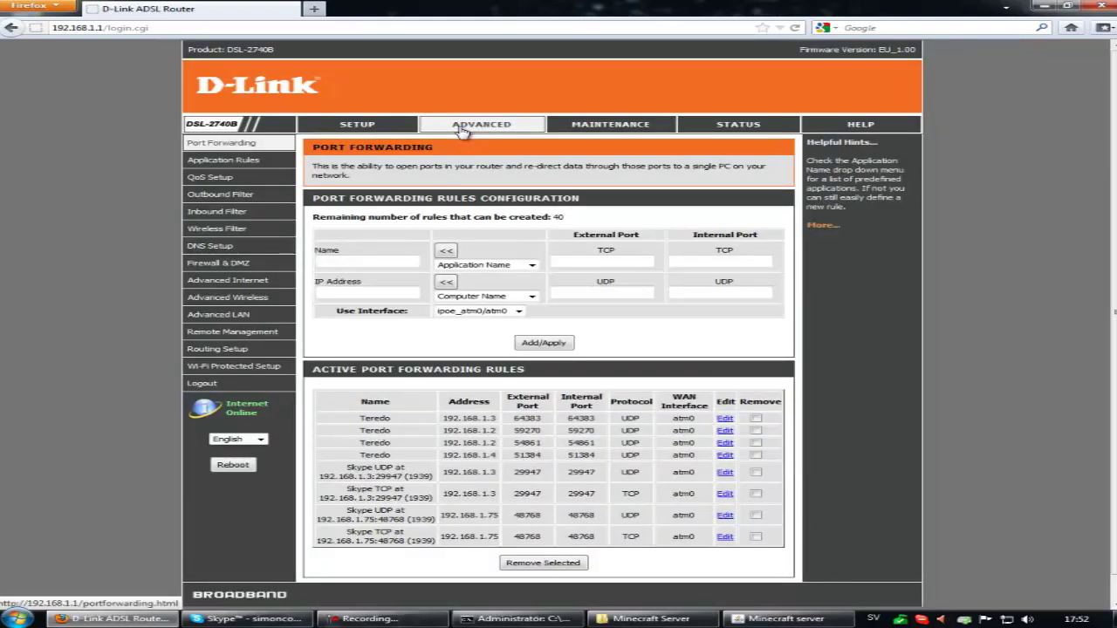
{"action": "left_click", "coordinate": [363, 261]}
{"action": "type", "text": "Mine"}
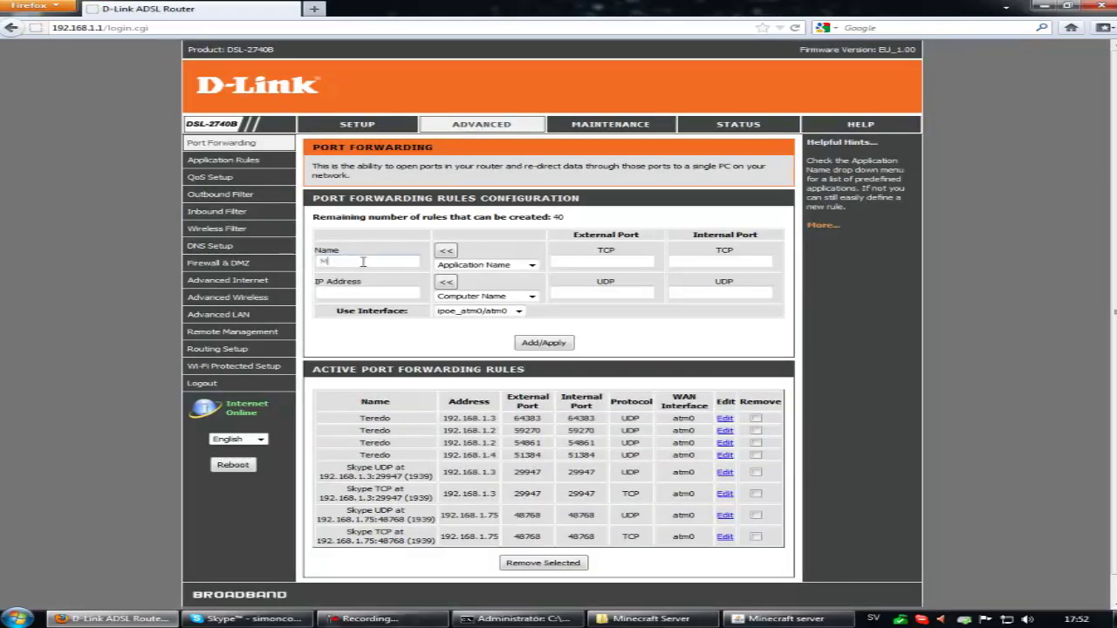
{"action": "type", "text": "craft"}
{"action": "left_click", "coordinate": [485, 266]}
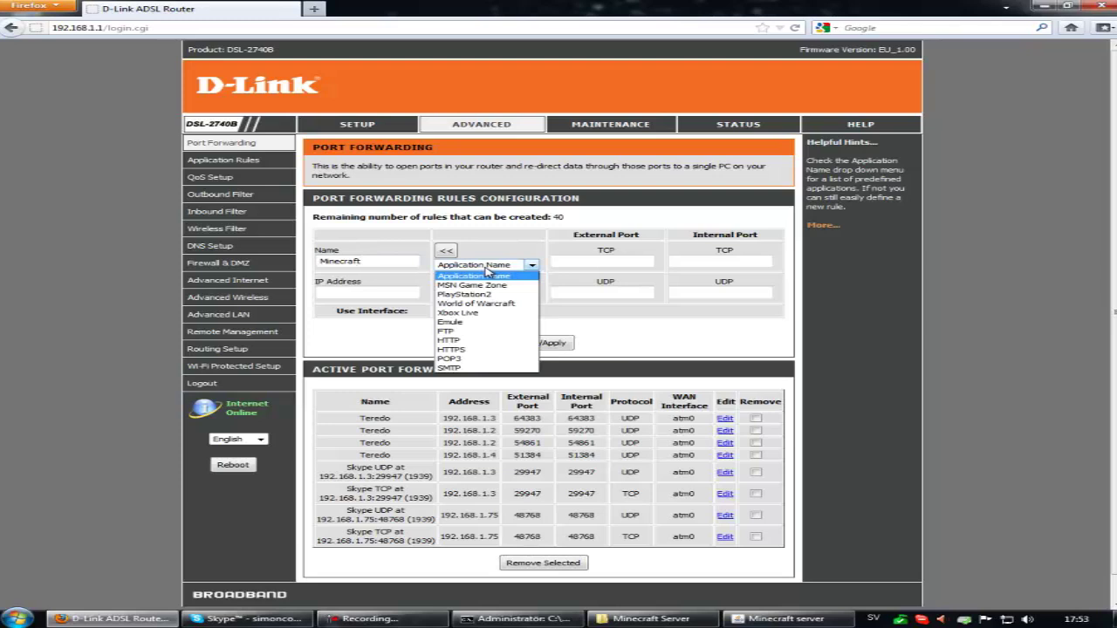
{"action": "left_click", "coordinate": [486, 274]}
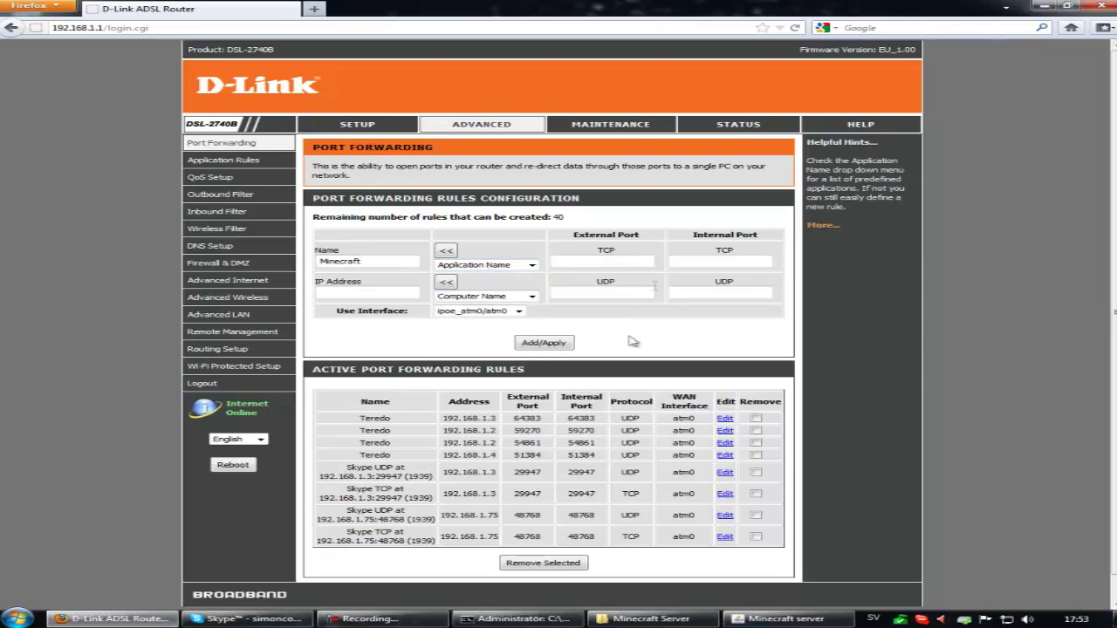
Step: Check the server properties file, then enter port 25565 in all TCP and UDP port fields
{"action": "left_click", "coordinate": [651, 618]}
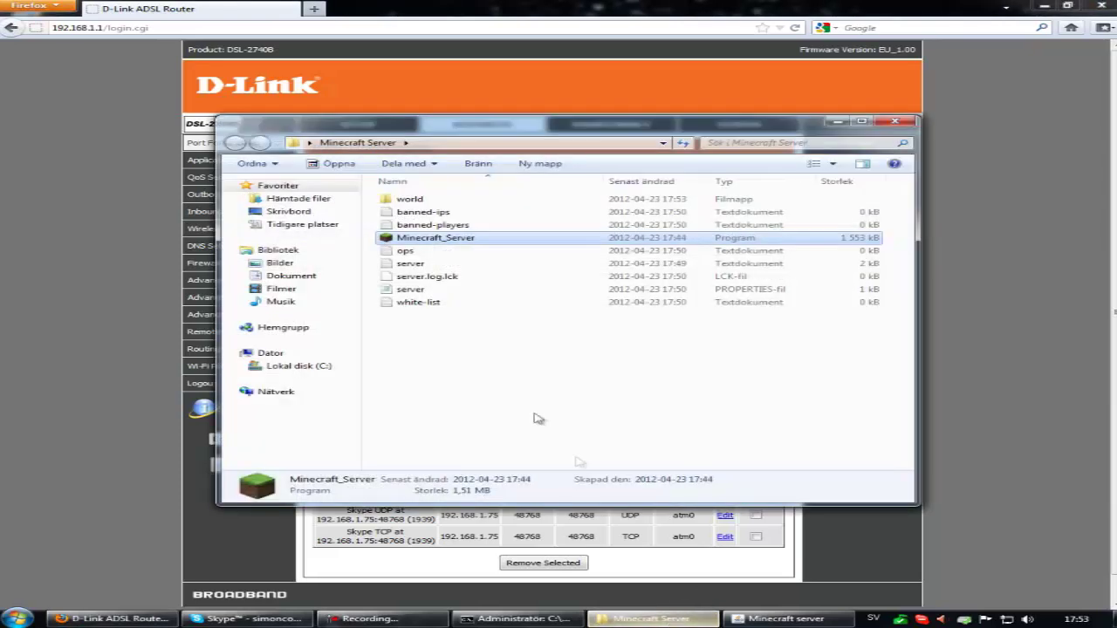
{"action": "double_click", "coordinate": [476, 290]}
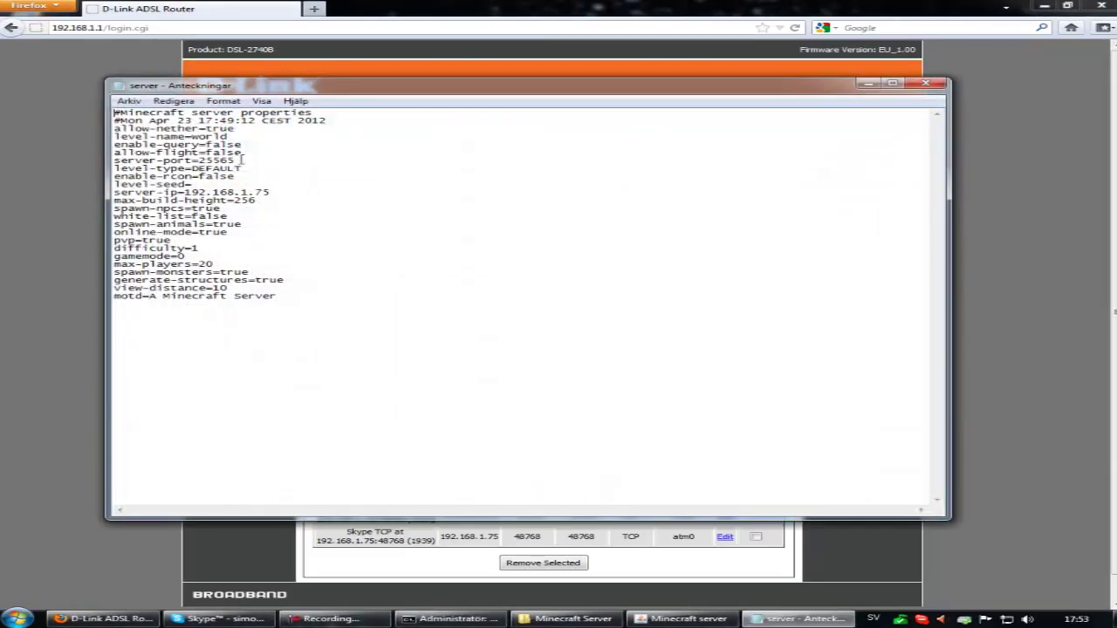
{"action": "left_click", "coordinate": [96, 314]}
{"action": "left_click", "coordinate": [623, 258]}
{"action": "type", "text": "25565"}
{"action": "left_click", "coordinate": [707, 264]}
{"action": "type", "text": "25565"}
{"action": "left_click", "coordinate": [605, 294]}
{"action": "type", "text": "255675"}
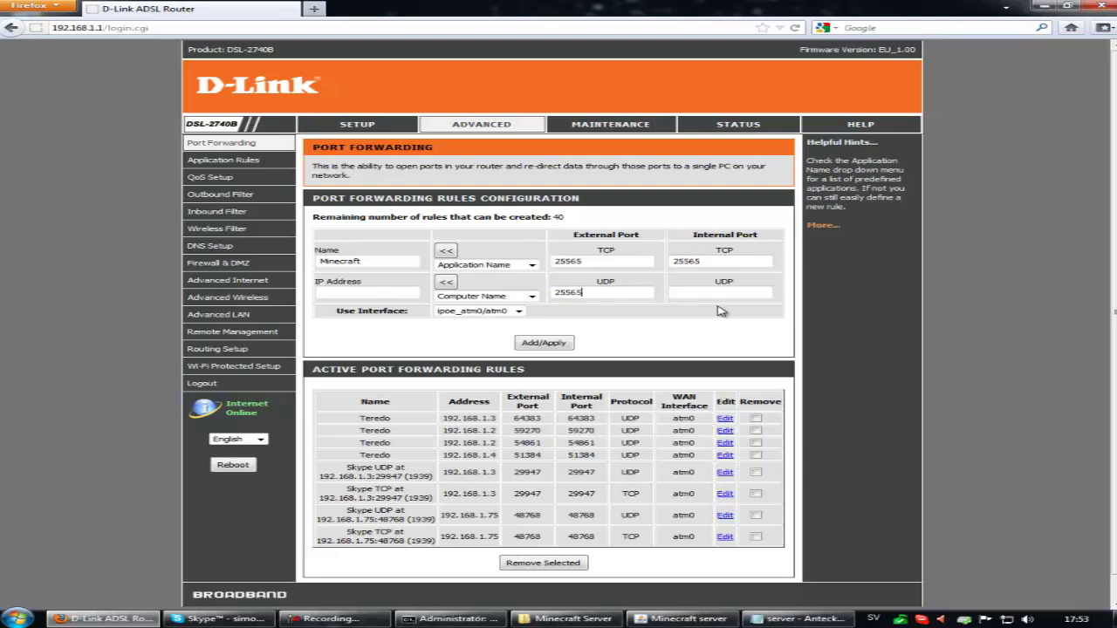
{"action": "left_click", "coordinate": [705, 293]}
{"action": "type", "text": "25565"}
Step: Set the target IP to 192.168.1.75 and save the Minecraft forwarding rules
{"action": "left_click", "coordinate": [486, 297]}
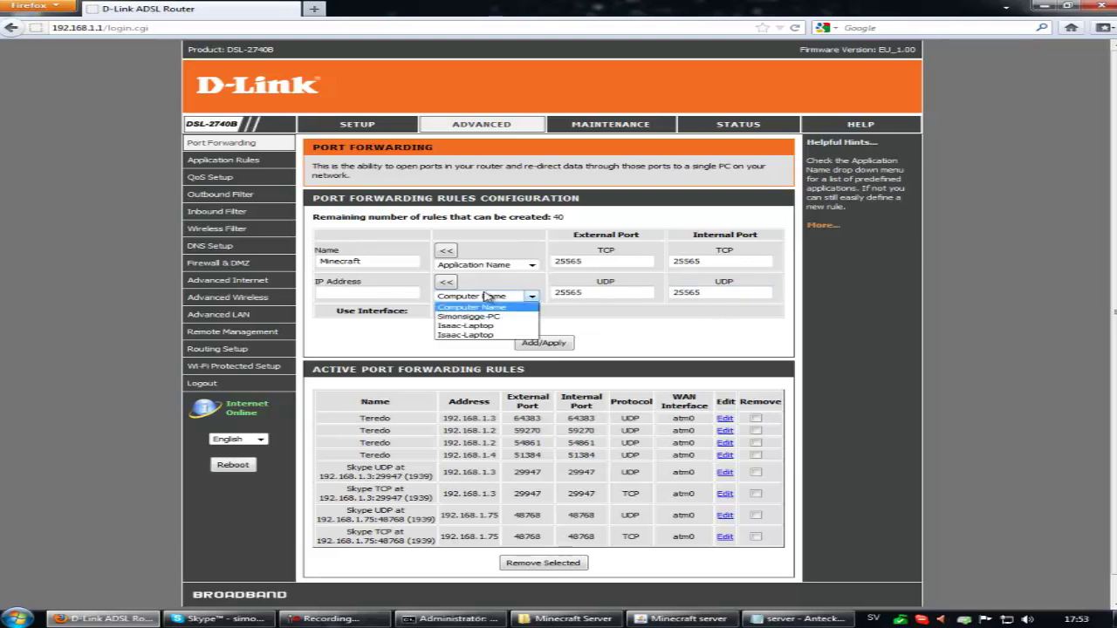
{"action": "left_click", "coordinate": [360, 296]}
{"action": "left_click", "coordinate": [363, 296]}
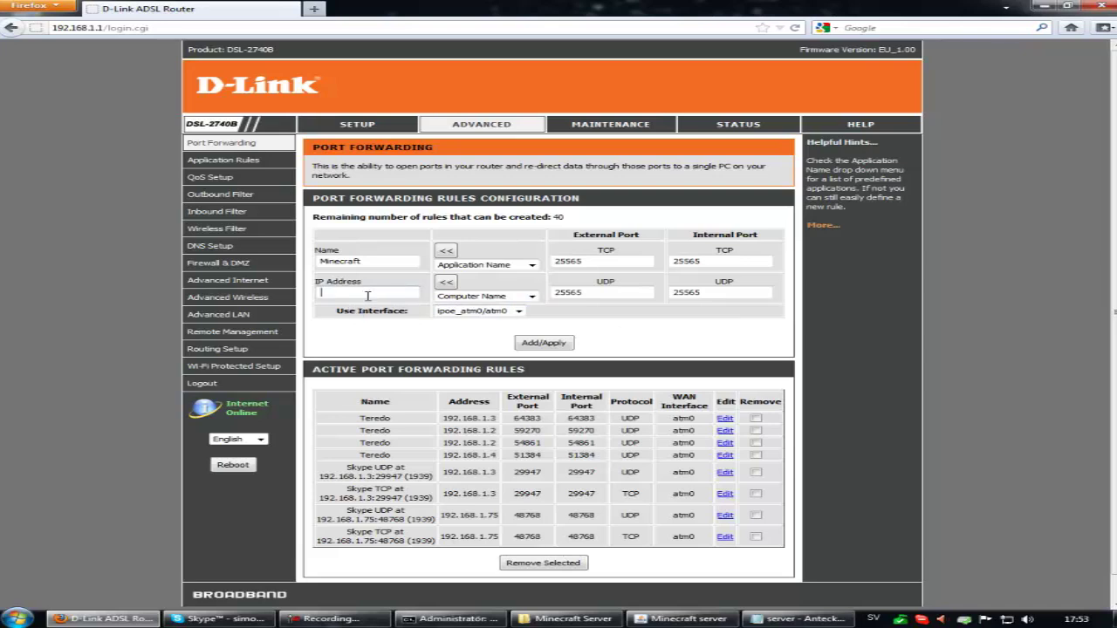
{"action": "type", "text": "192.168.1.75"}
{"action": "left_click", "coordinate": [527, 346]}
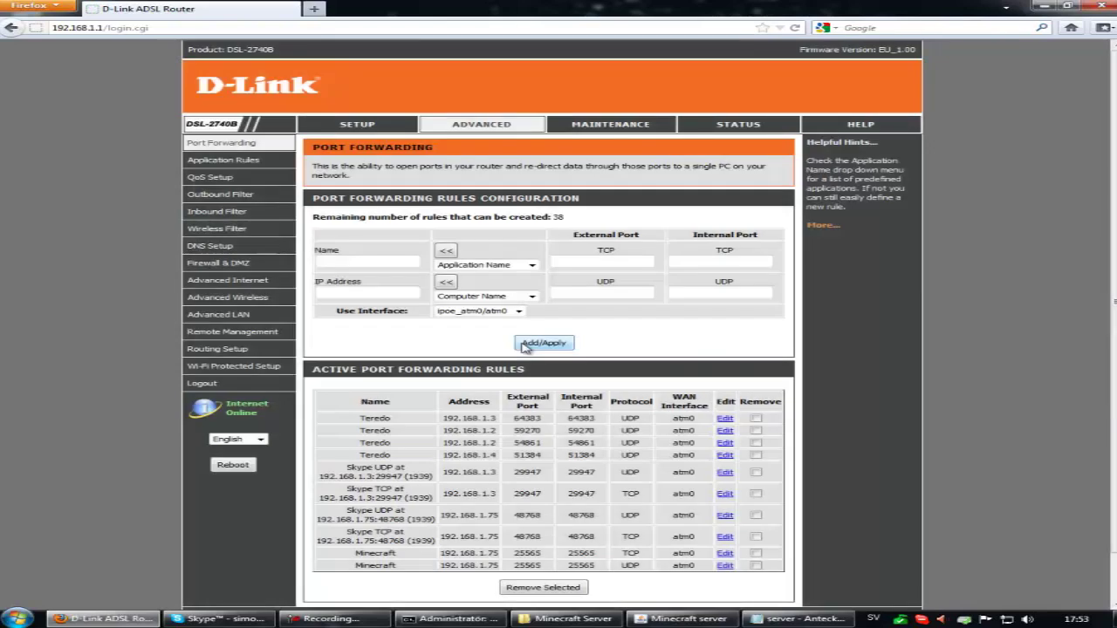
Step: Reboot the router from MAINTENANCE > Save/Restore Settings
{"action": "scroll", "coordinate": [549, 476], "scroll_direction": "down", "scroll_amount": 1}
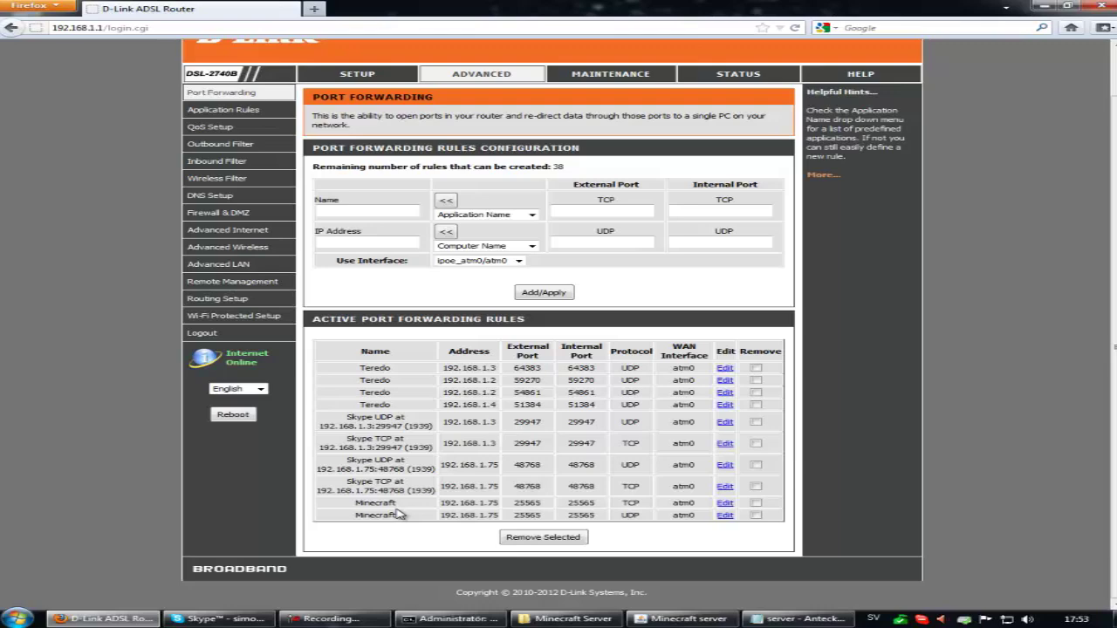
{"action": "scroll", "coordinate": [400, 513], "scroll_direction": "up", "scroll_amount": 1}
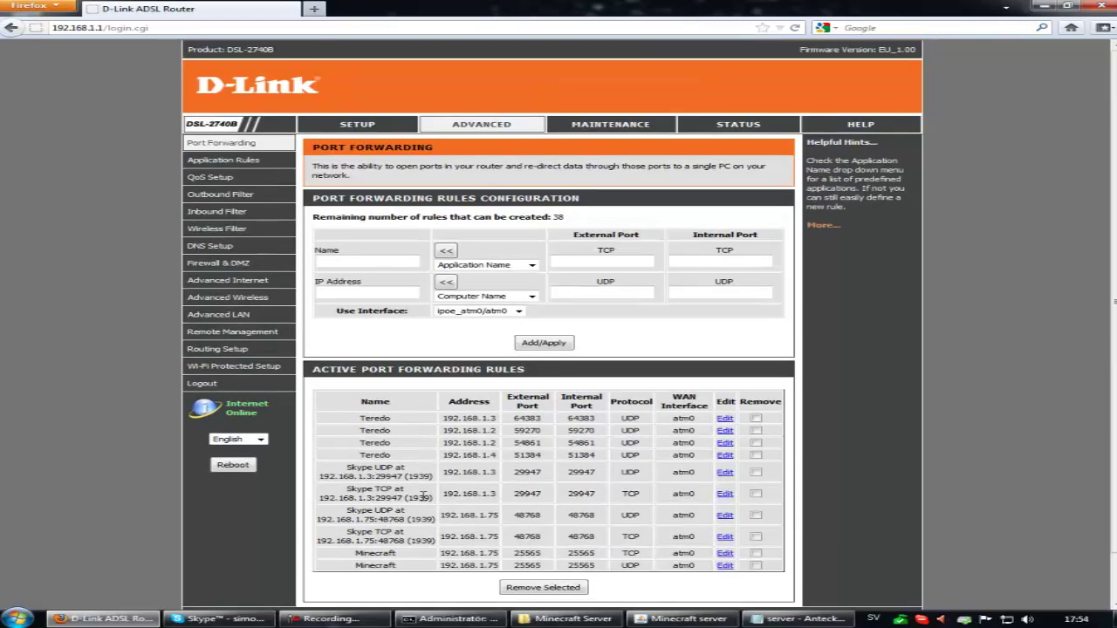
{"action": "left_click", "coordinate": [600, 127]}
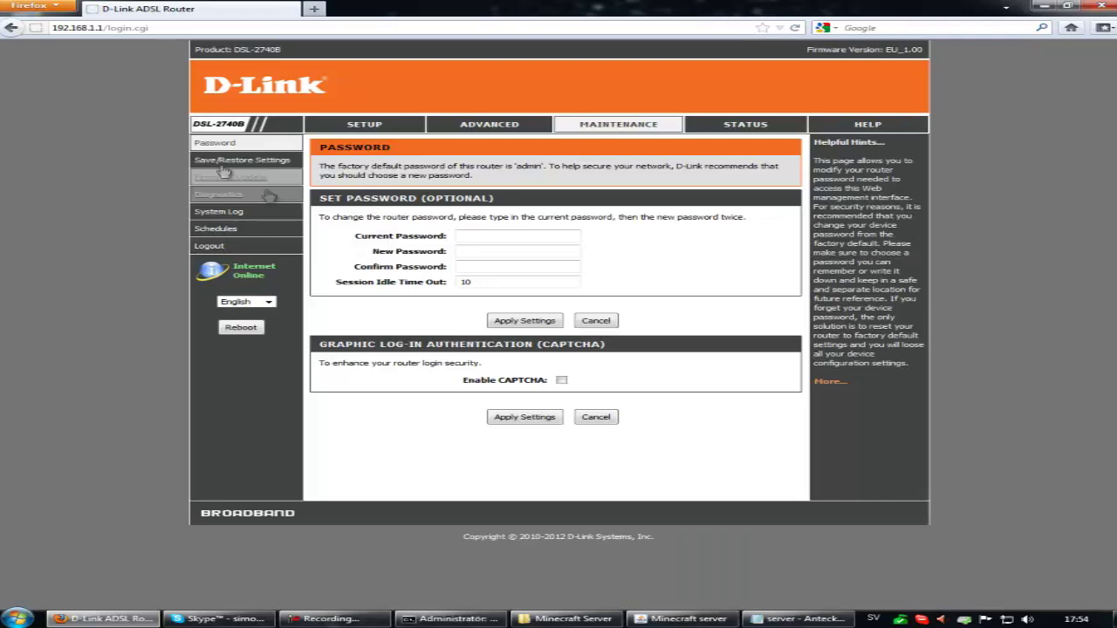
{"action": "left_click", "coordinate": [235, 160]}
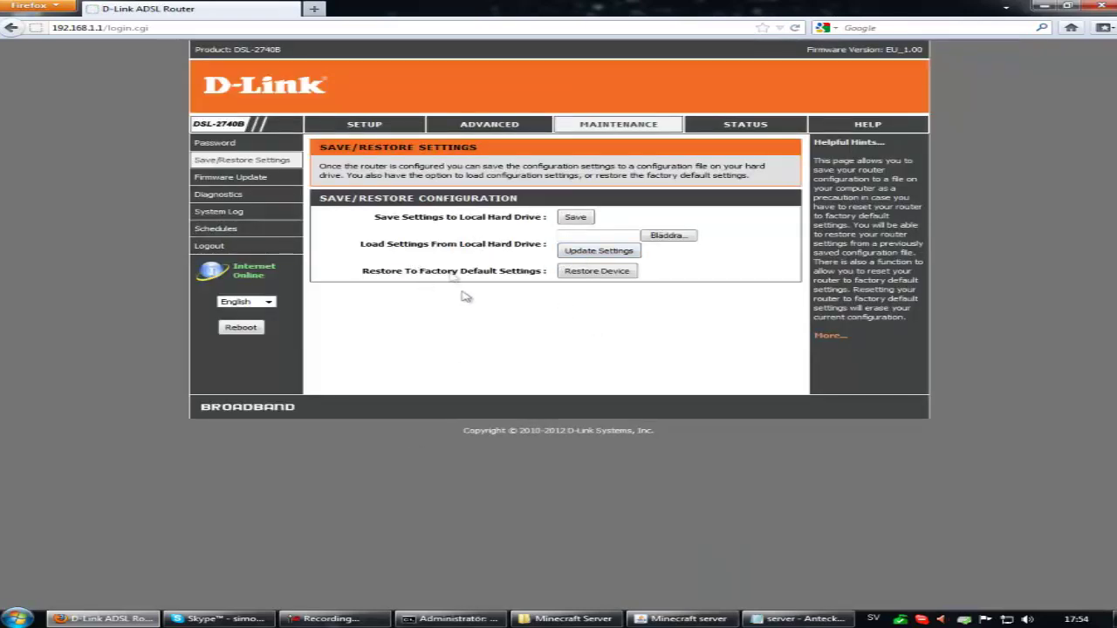
{"action": "left_click", "coordinate": [233, 330]}
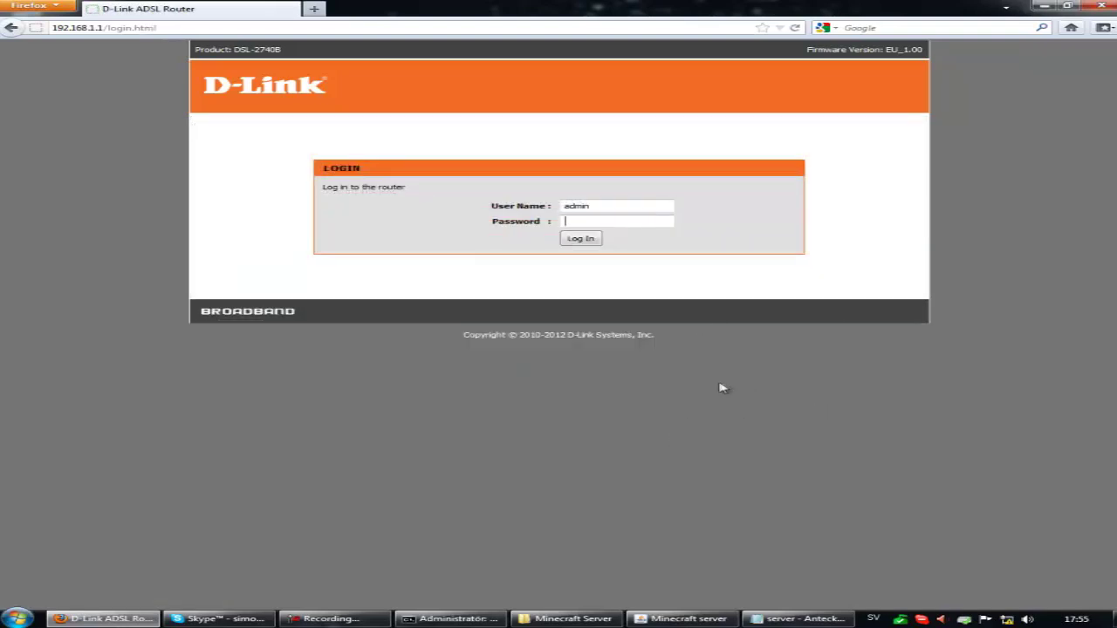
{"action": "left_click", "coordinate": [320, 8]}
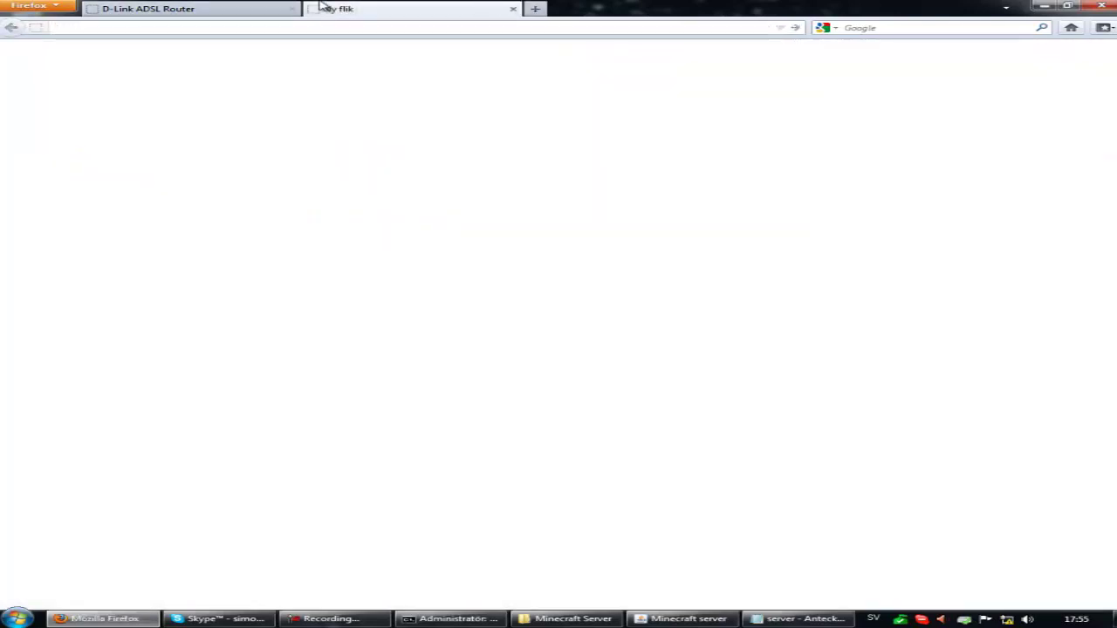
{"action": "left_click", "coordinate": [219, 8]}
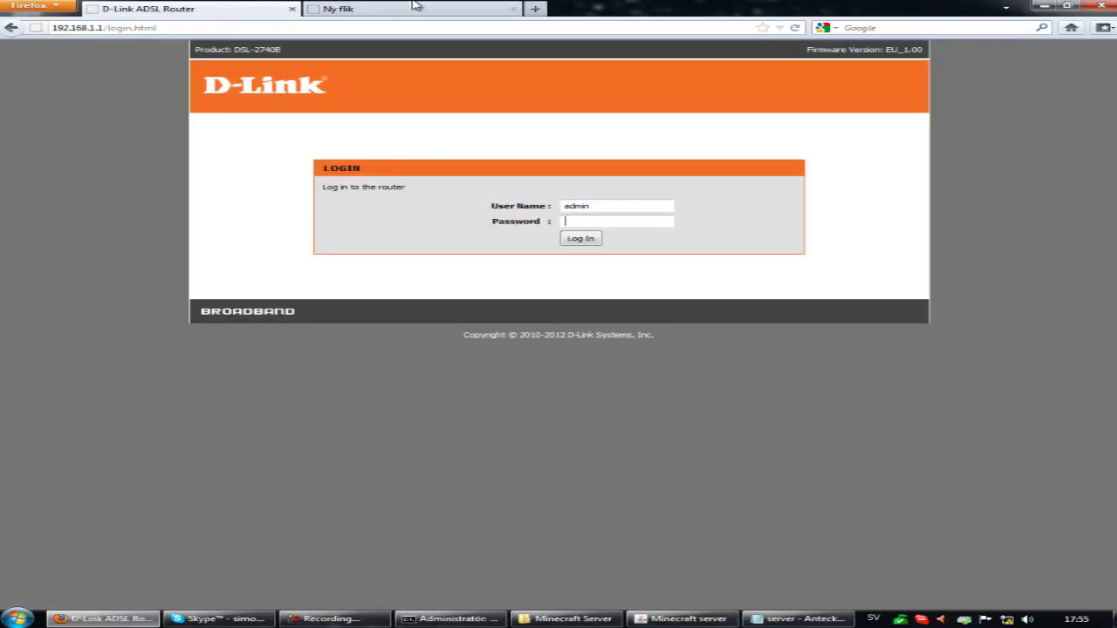
{"action": "left_click", "coordinate": [415, 7]}
{"action": "type", "text": "g"}
{"action": "key", "text": "Down"}
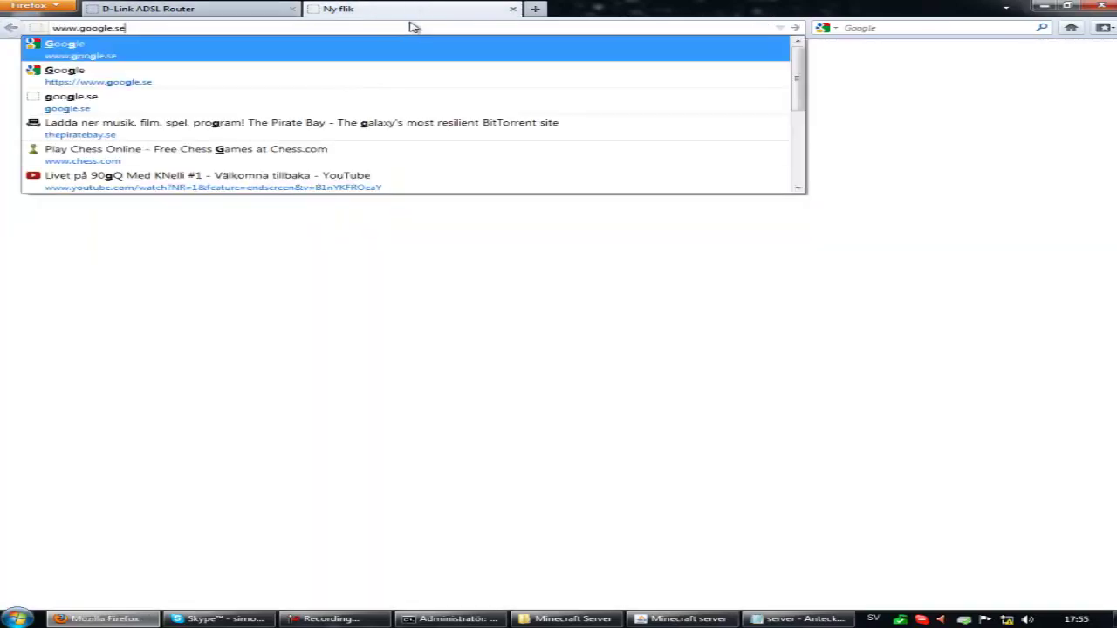
{"action": "key", "text": "Return"}
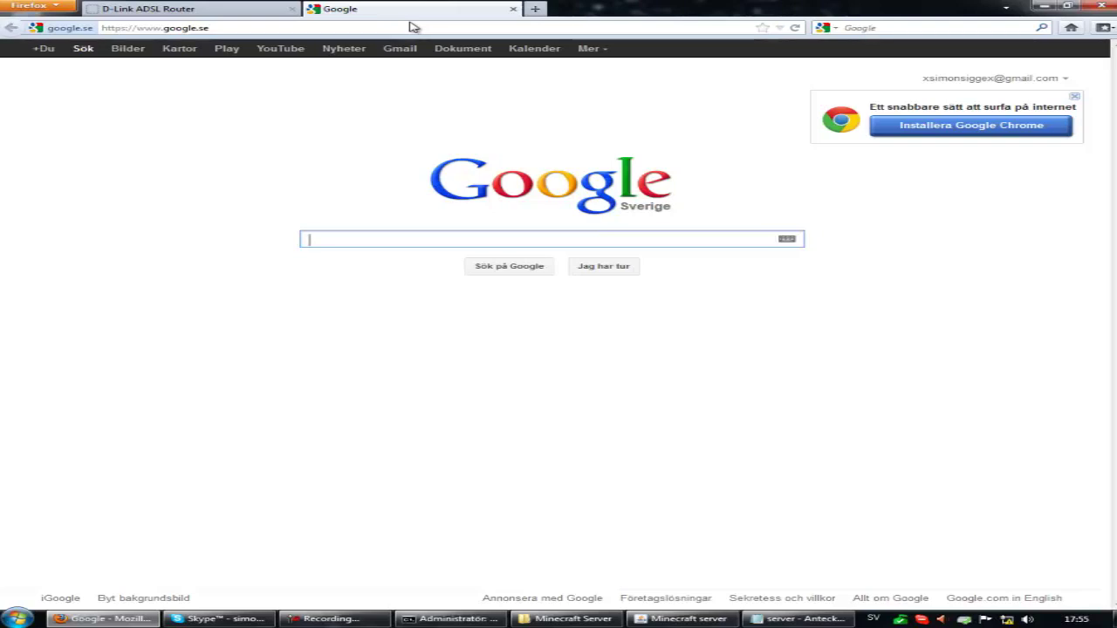
Step: Search Google for 'my ip' and open the whatismyipaddress.com result
{"action": "type", "text": "my ip"}
{"action": "key", "text": "Return"}
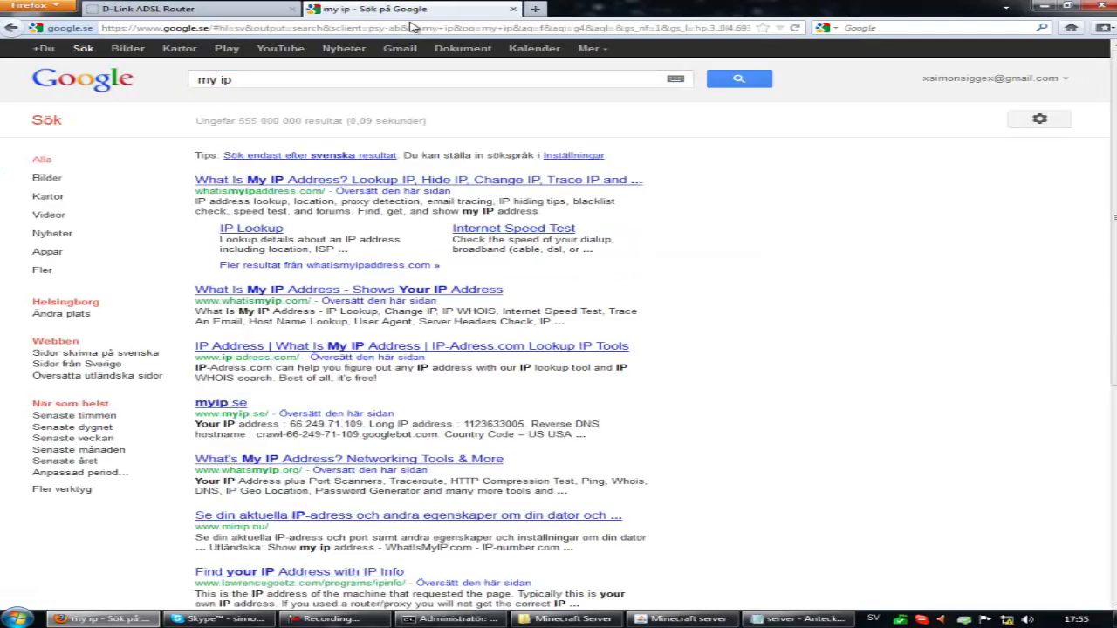
{"action": "left_click", "coordinate": [305, 180]}
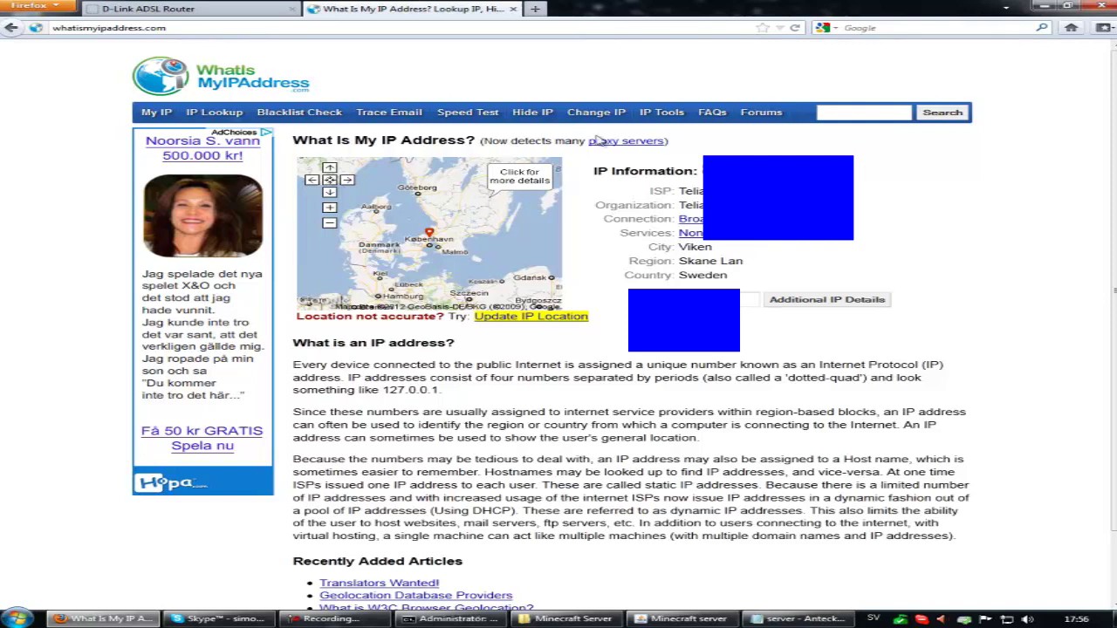
Step: Go back to the 'my ip' results and replace the query with 'is my port'
{"action": "left_click", "coordinate": [12, 28]}
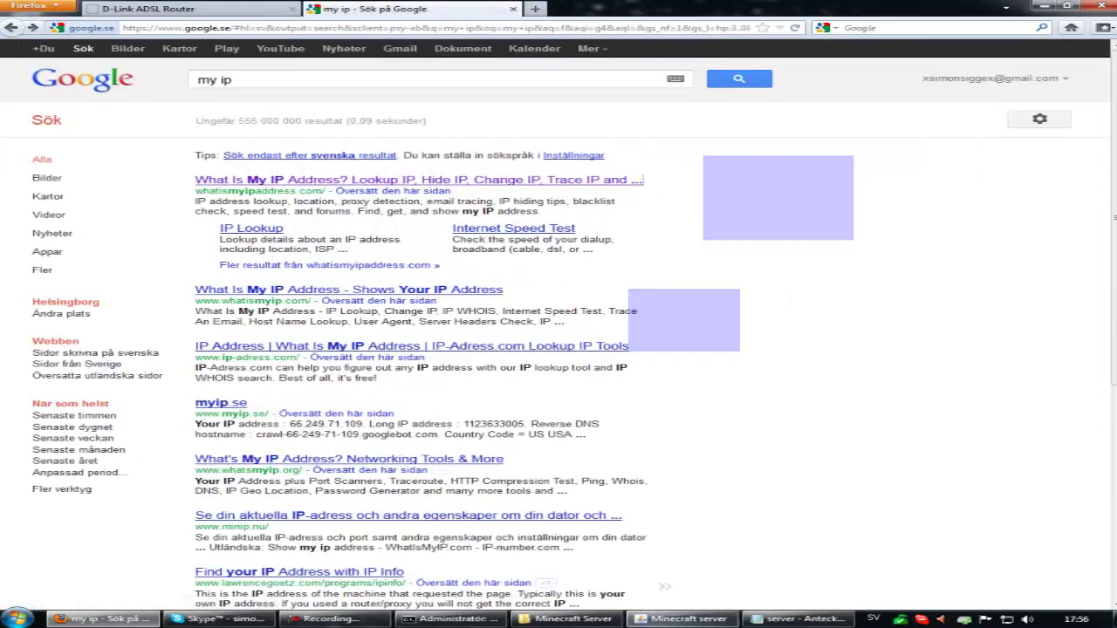
{"action": "left_click", "coordinate": [688, 619]}
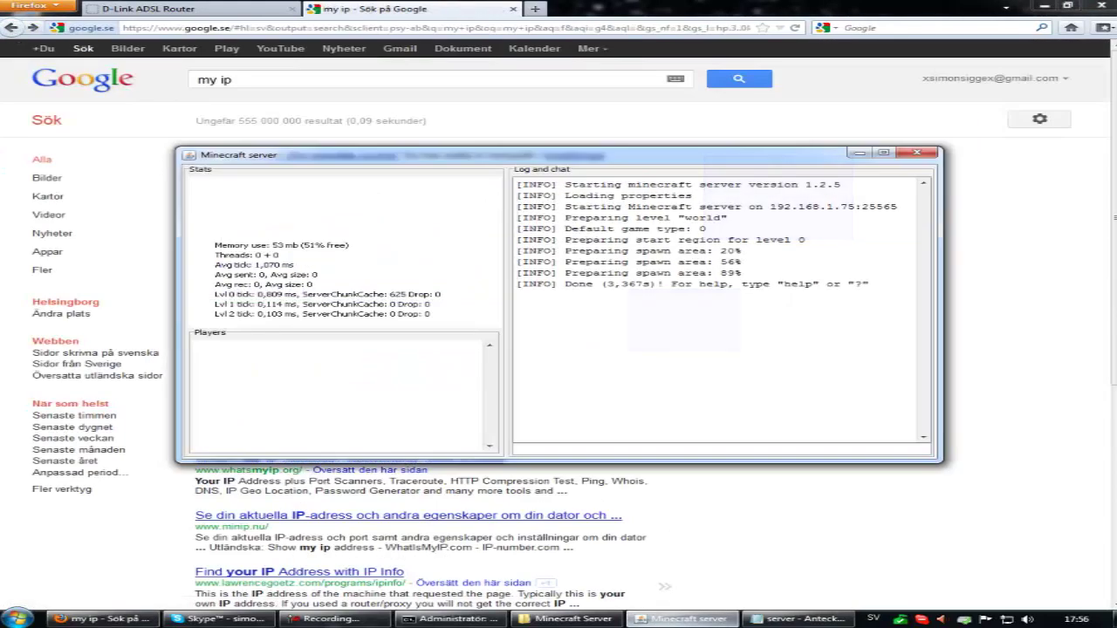
{"action": "left_click", "coordinate": [784, 525]}
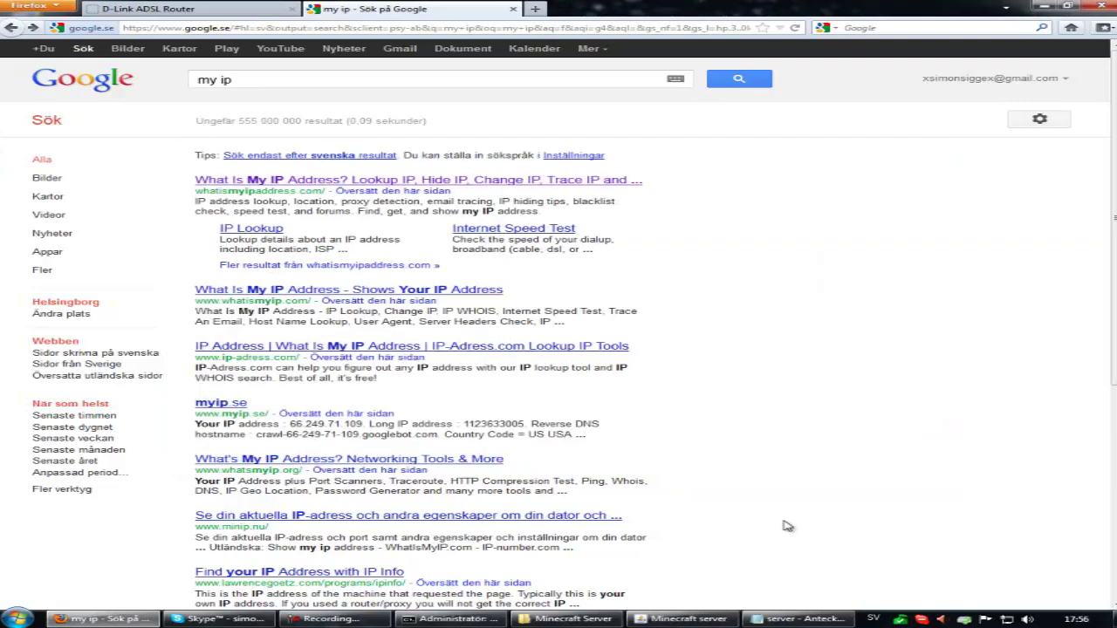
{"action": "triple_click", "coordinate": [291, 76]}
{"action": "type", "text": "whats"}
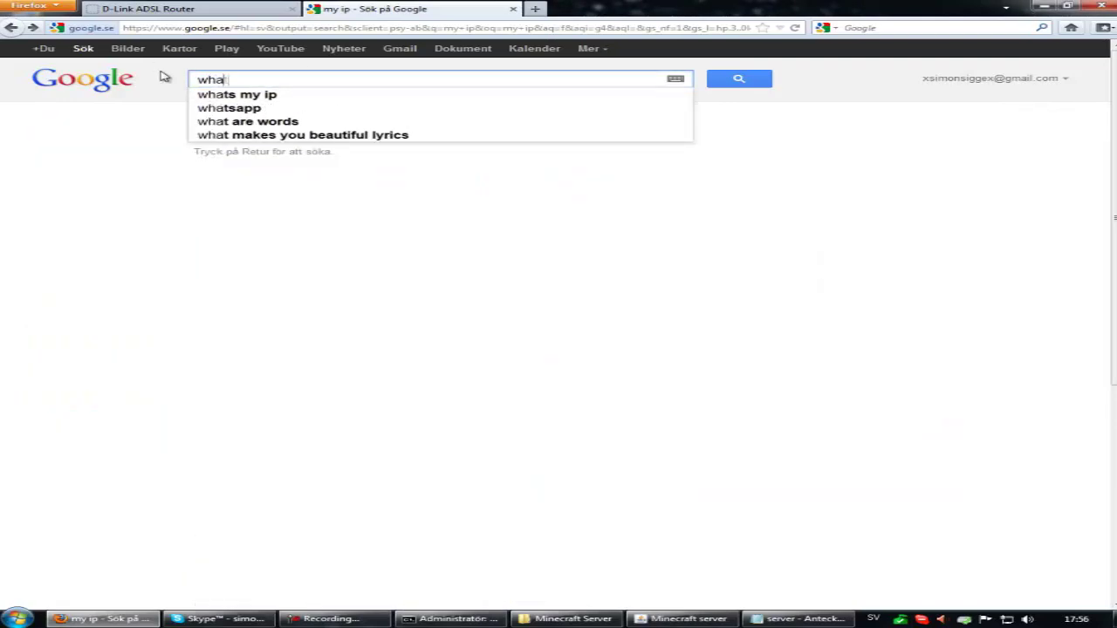
{"action": "key", "text": "BackSpace"}
{"action": "key", "text": "BackSpace"}
{"action": "key", "text": "BackSpace"}
{"action": "key", "text": "BackSpace"}
{"action": "key", "text": "BackSpace"}
{"action": "key", "text": "BackSpace"}
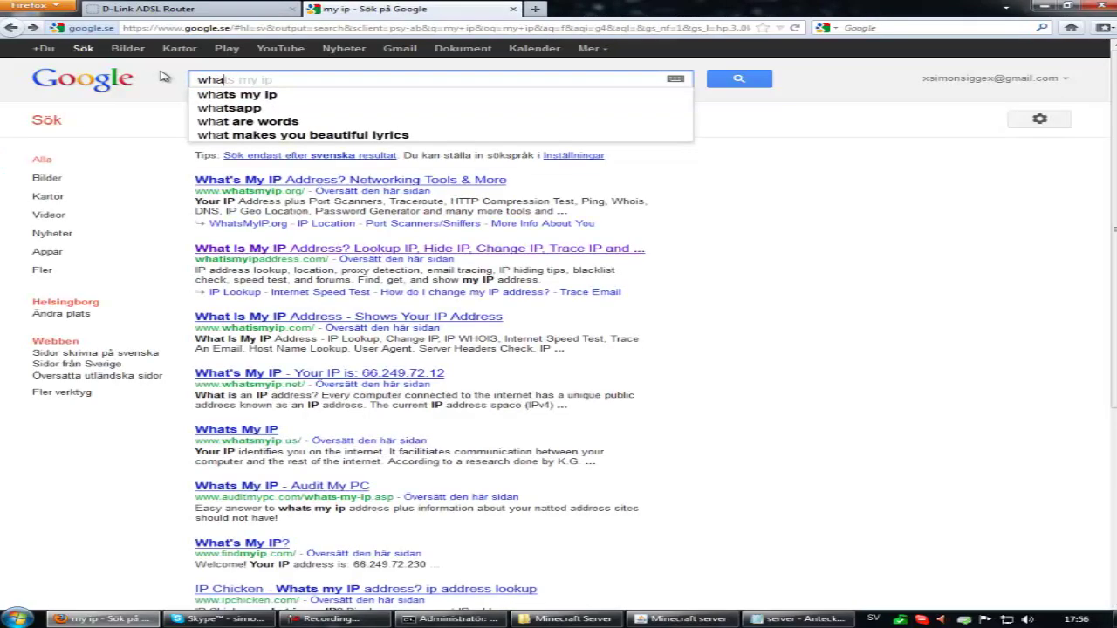
{"action": "type", "text": "is my port"}
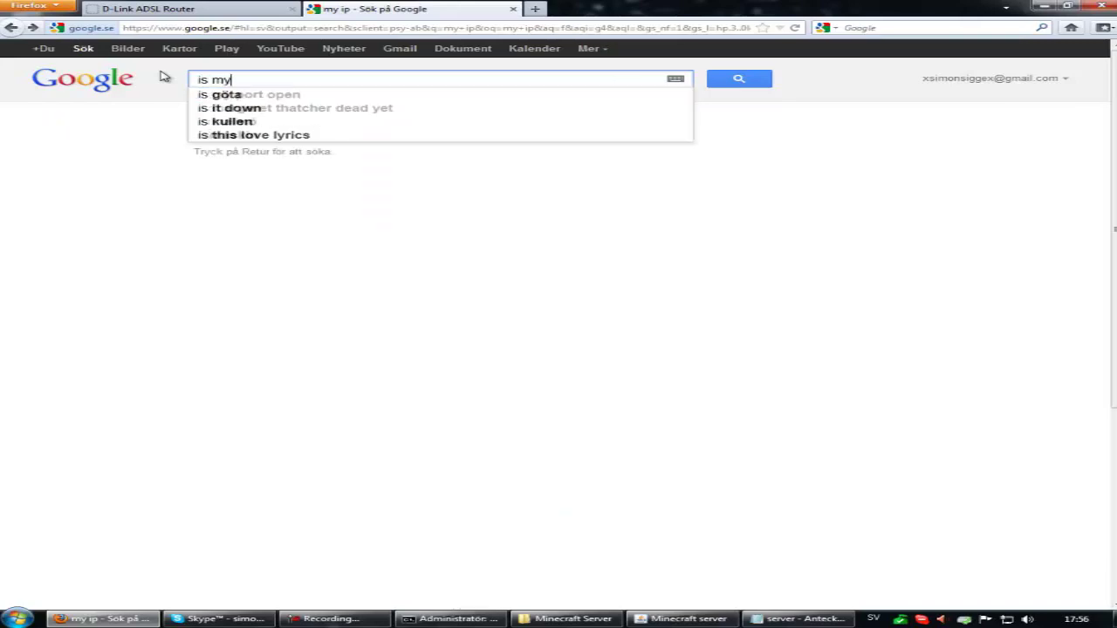